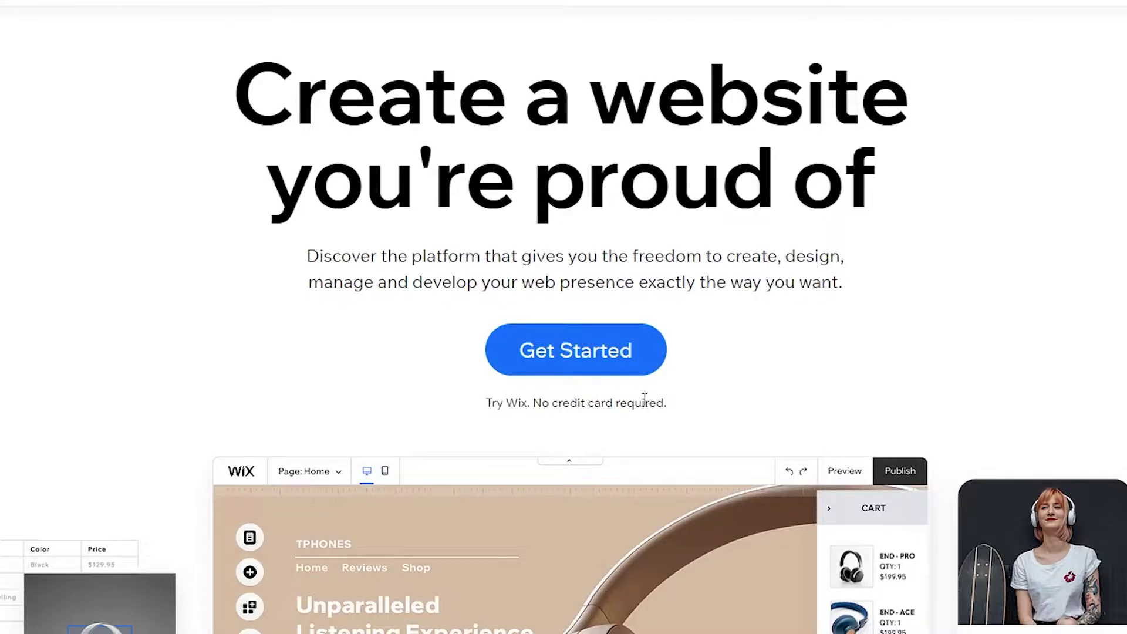
# Step: Sign in to Wix with a Google account and reach the Excallibur site dashboard
pyautogui.click(566, 368)
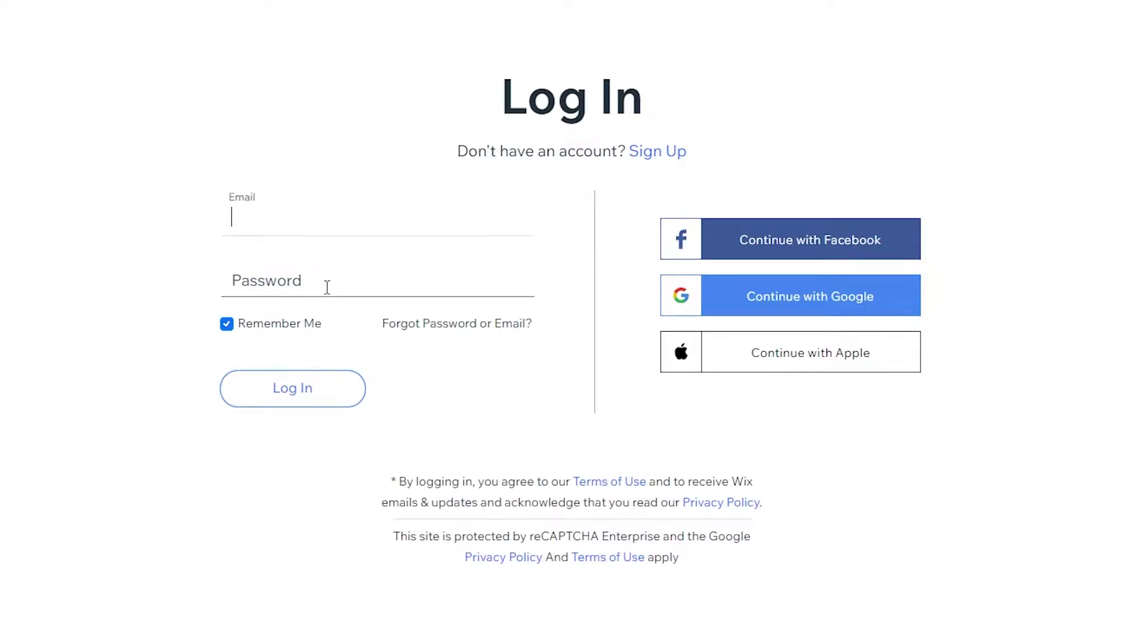
pyautogui.click(761, 310)
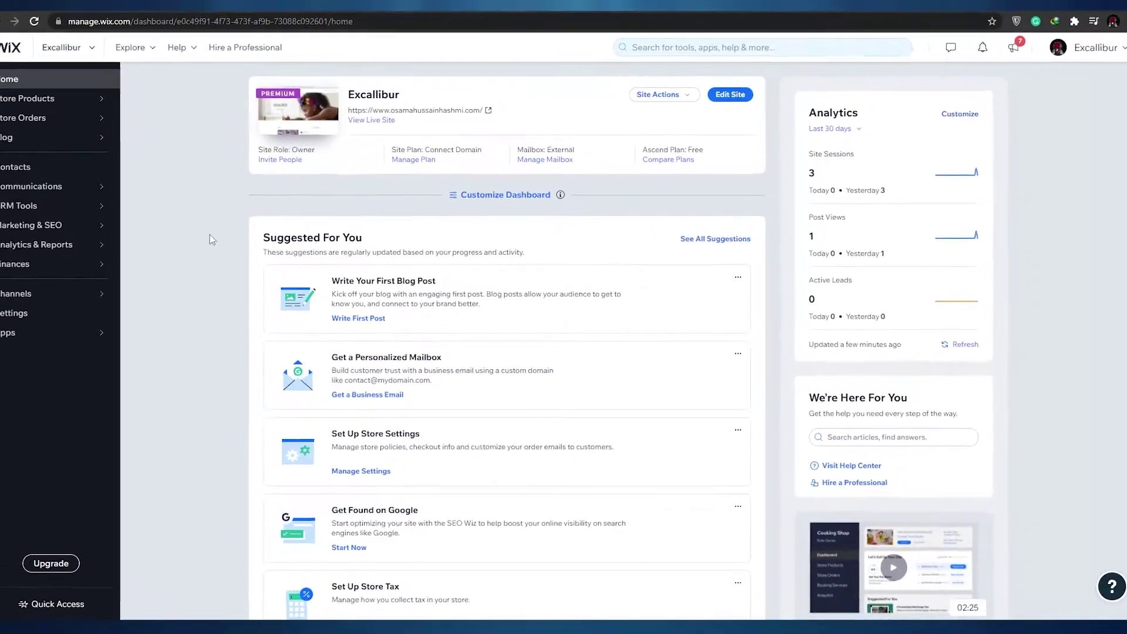
# Step: Use the dashboard's site switcher to choose Create New Site
pyautogui.scroll(-3, 259, 181)
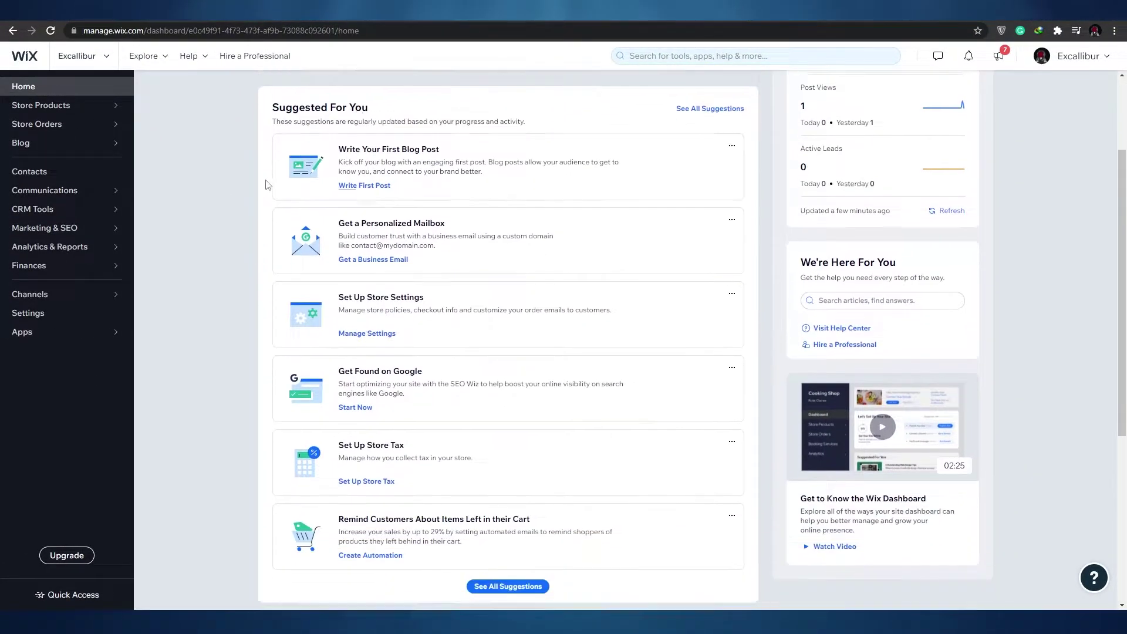
pyautogui.scroll(-5, 267, 185)
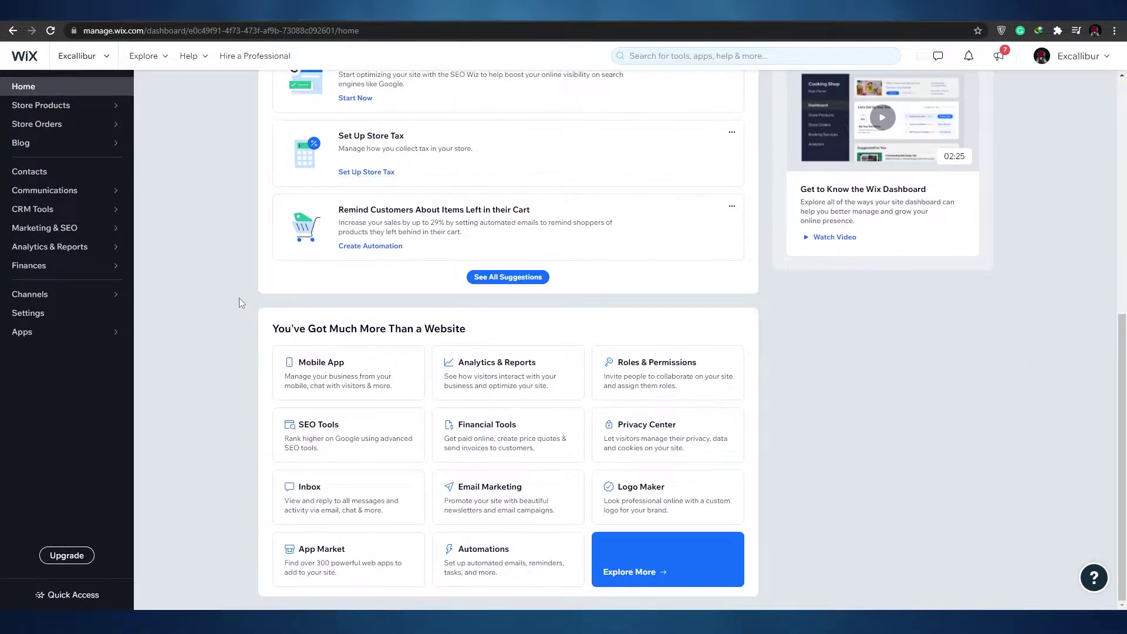
pyautogui.scroll(4, 239, 298)
pyautogui.scroll(4, 236, 302)
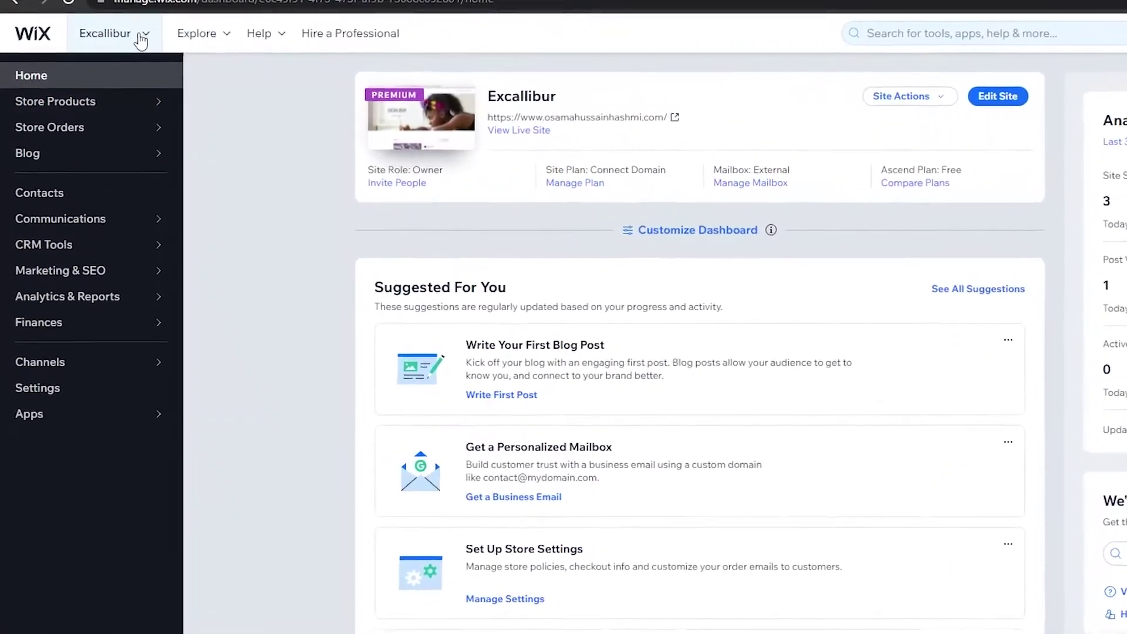
pyautogui.click(109, 54)
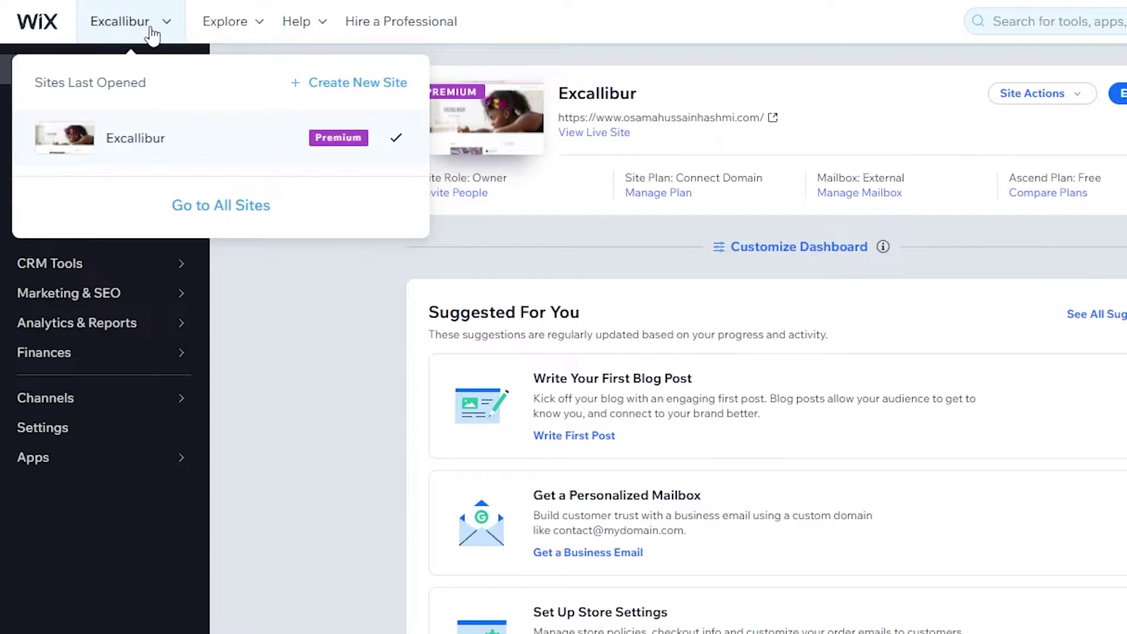
pyautogui.click(379, 94)
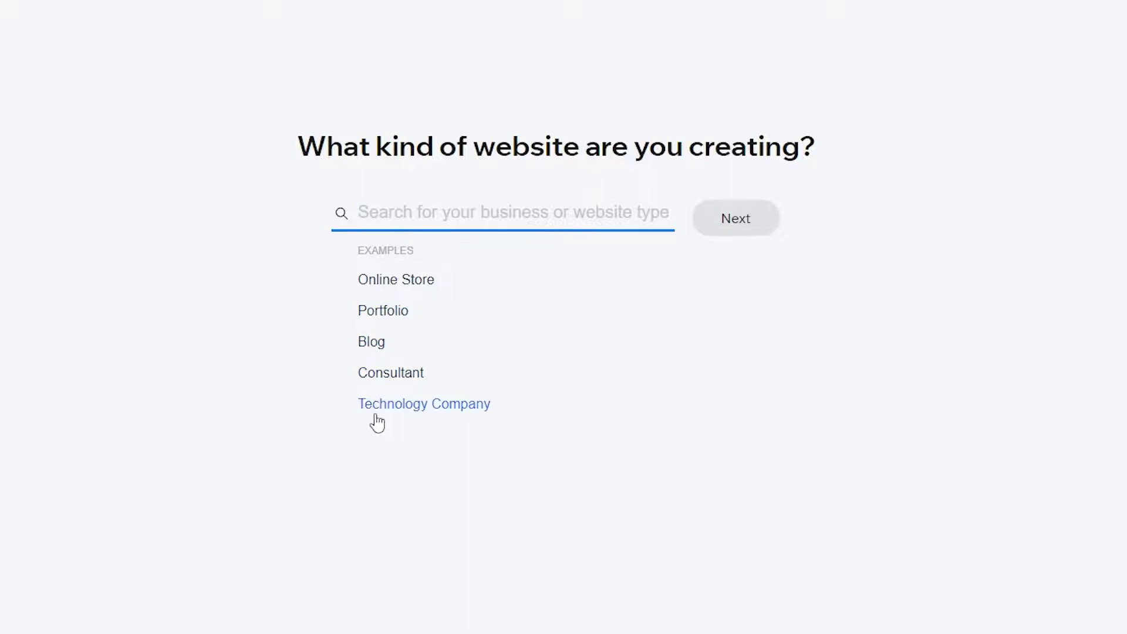
# Step: Pick Portfolio, narrow it to Journalist Portfolio, and continue to the build choice
pyautogui.click(394, 321)
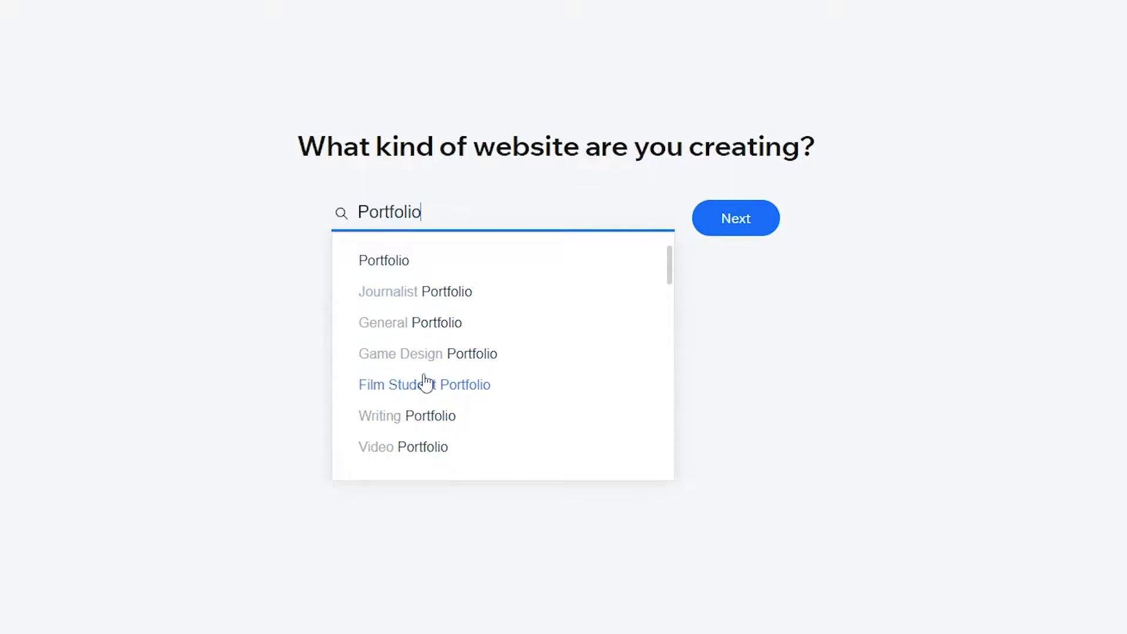
pyautogui.click(439, 293)
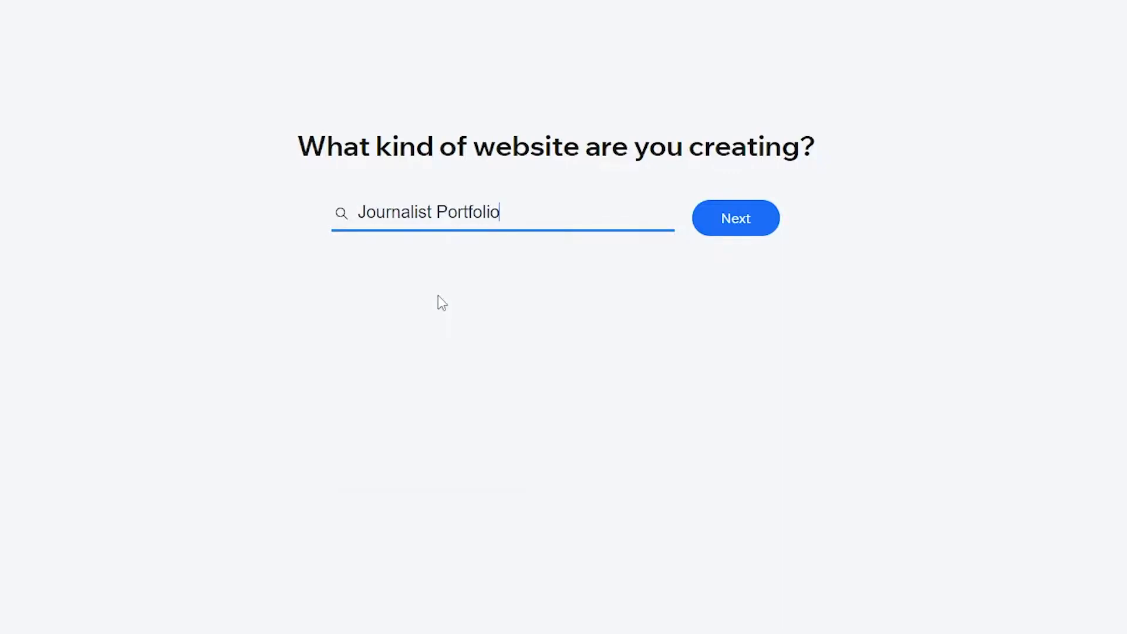
pyautogui.click(759, 219)
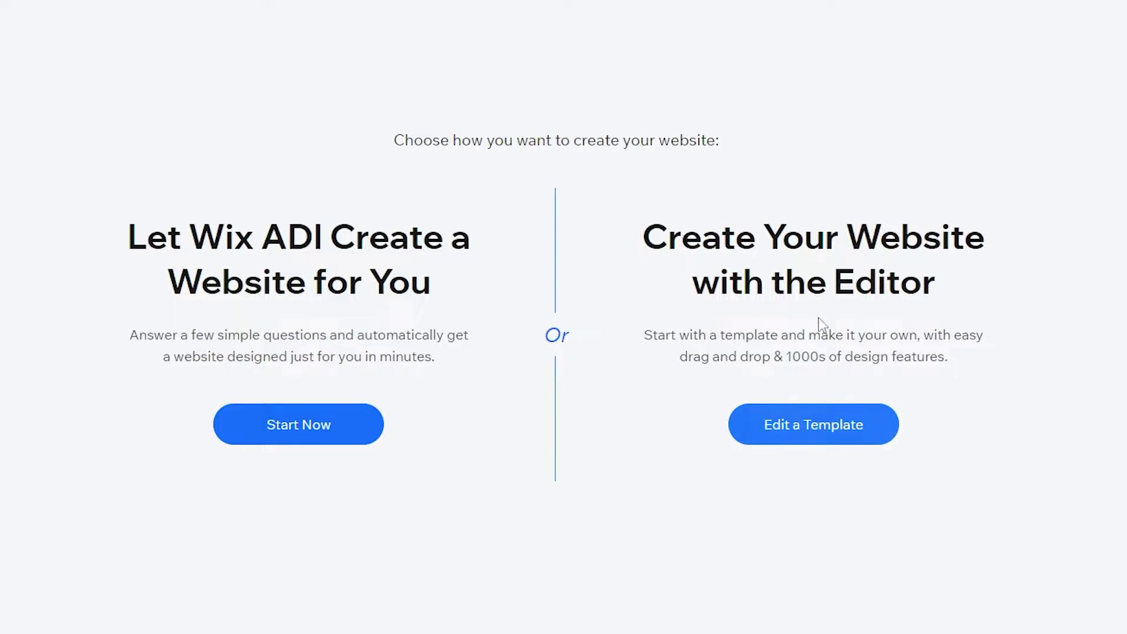
# Step: Choose to start from a template and scroll the Journalist Portfolio template gallery
pyautogui.click(836, 432)
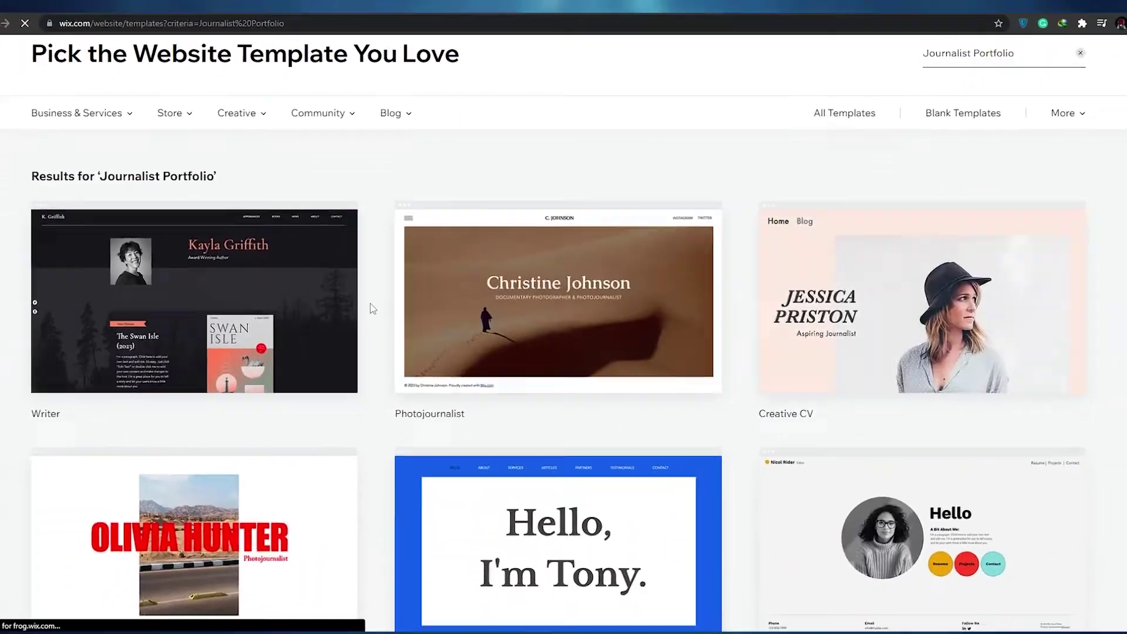
pyautogui.scroll(-5, 342, 328)
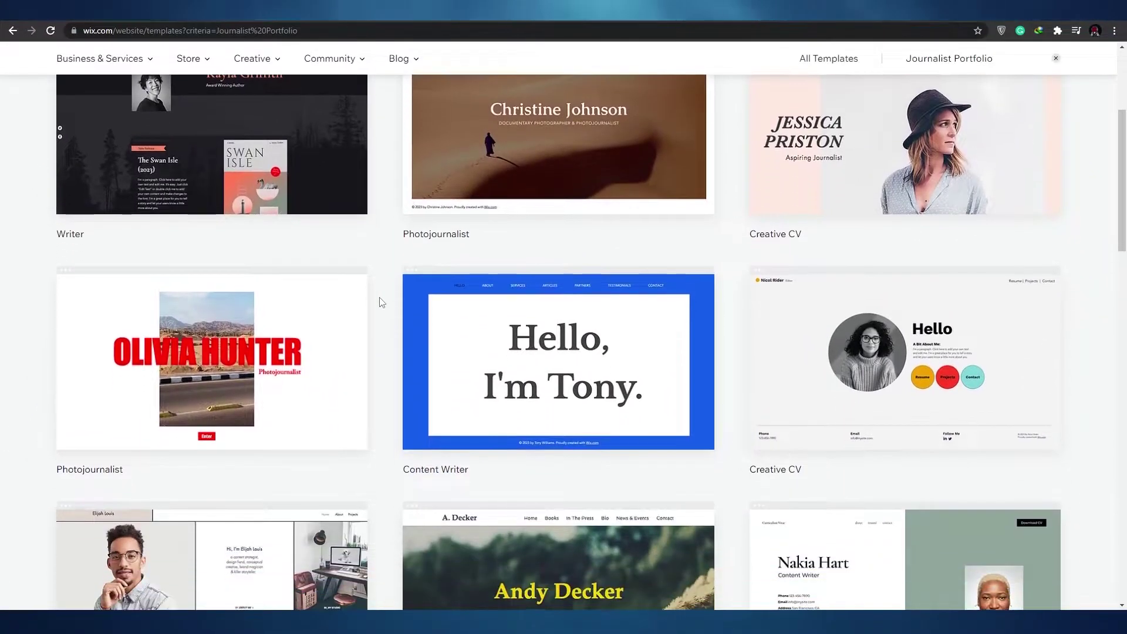
pyautogui.scroll(-5, 382, 302)
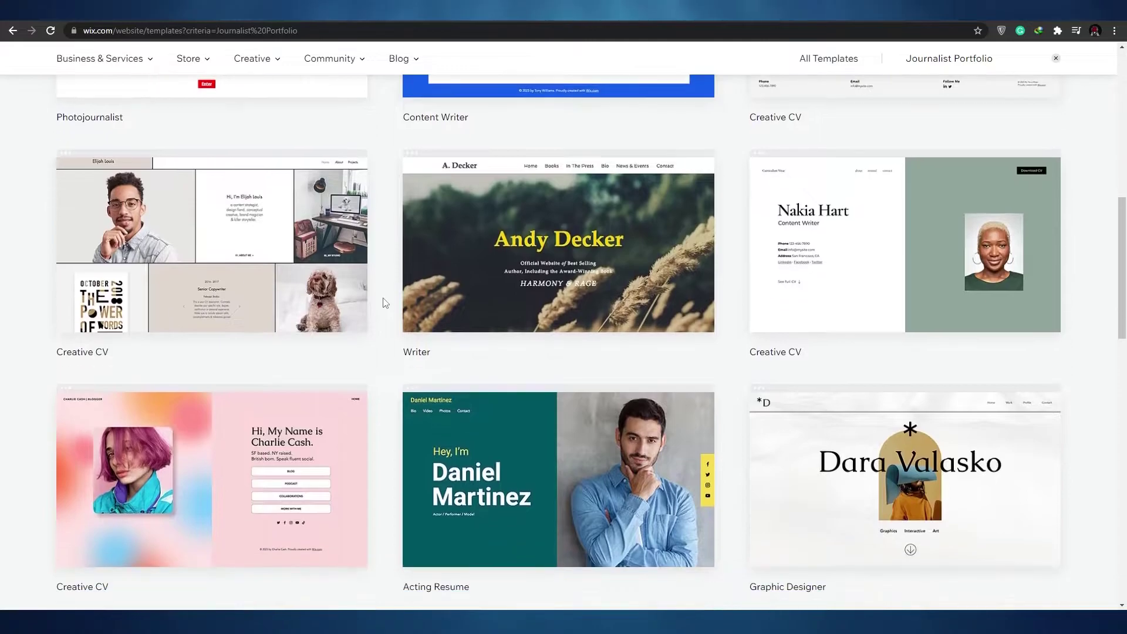
pyautogui.scroll(10, 384, 299)
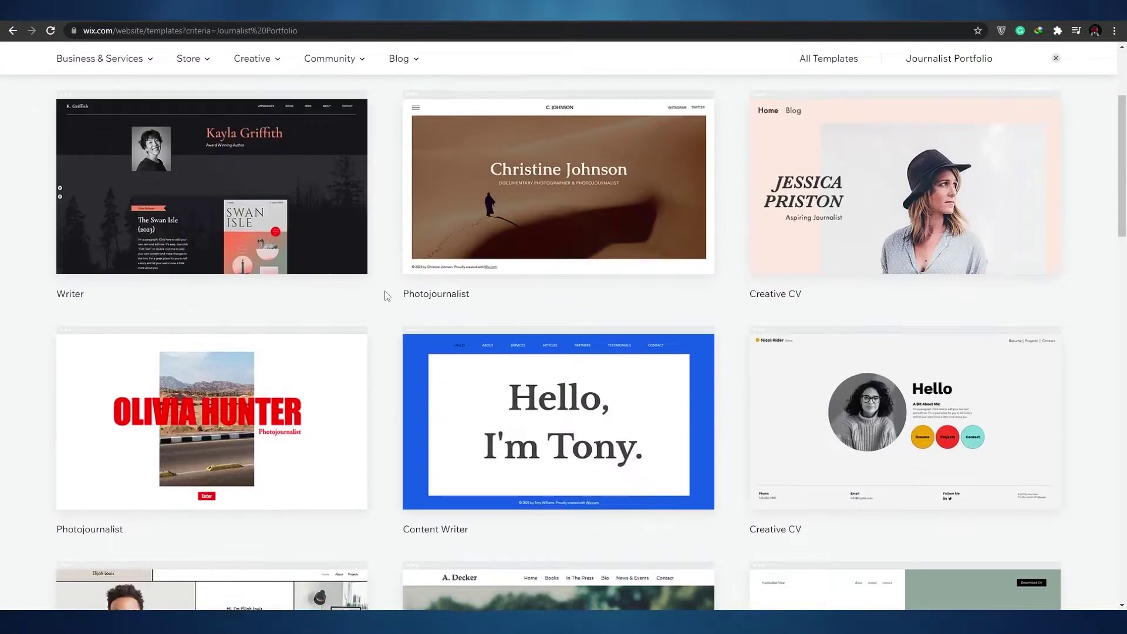
pyautogui.scroll(-8, 387, 295)
pyautogui.scroll(2, 385, 209)
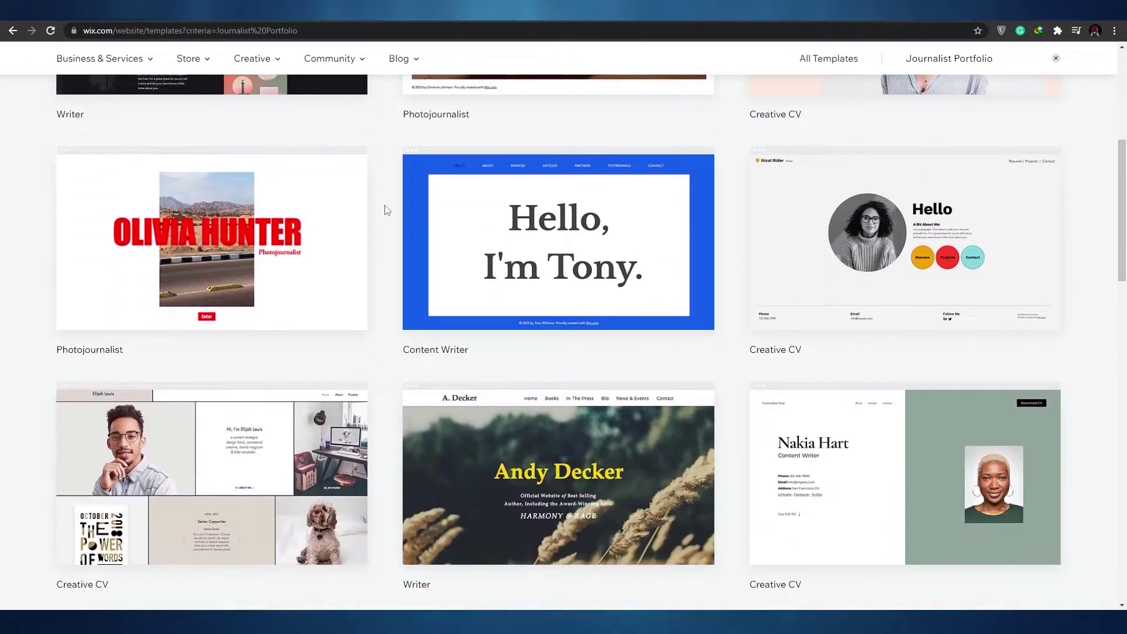
pyautogui.scroll(-3, 386, 210)
pyautogui.scroll(-5, 386, 209)
pyautogui.scroll(9, 386, 209)
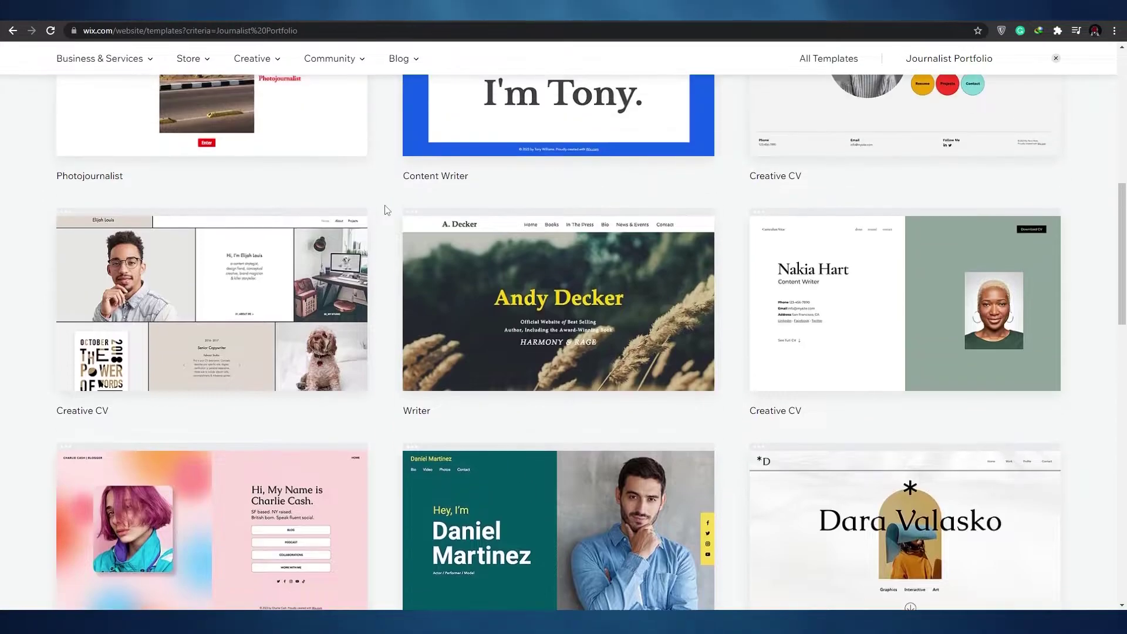
pyautogui.scroll(1, 387, 210)
pyautogui.scroll(-8, 386, 209)
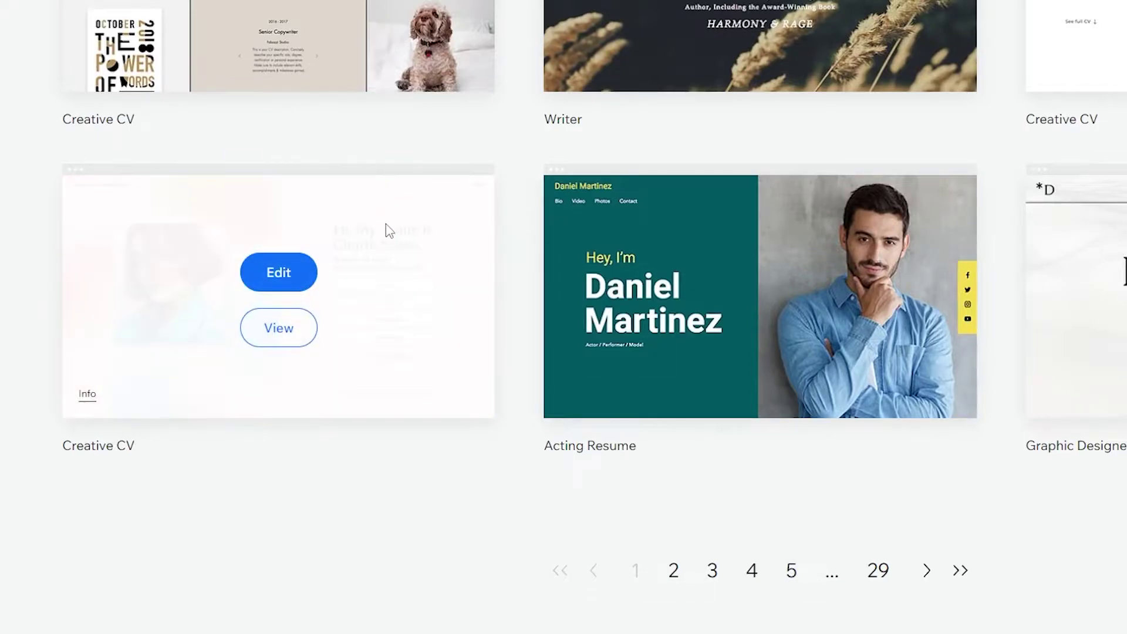
# Step: Open the Charlie Cash Creative CV template's full demo, dismissing the use-this-template prompt
pyautogui.click(279, 329)
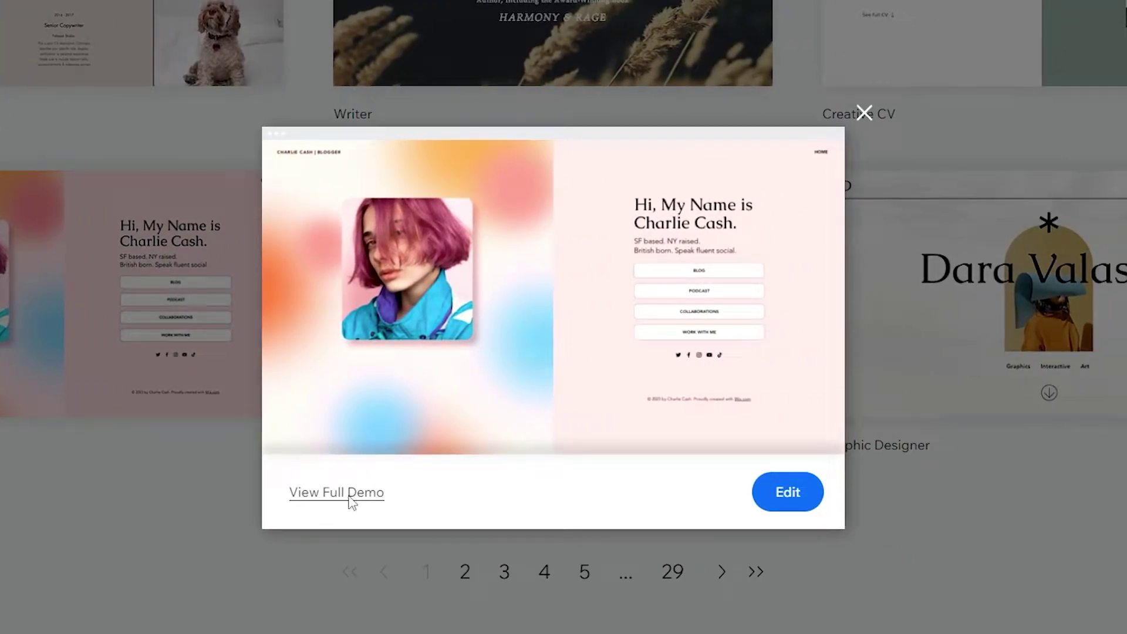
pyautogui.click(350, 498)
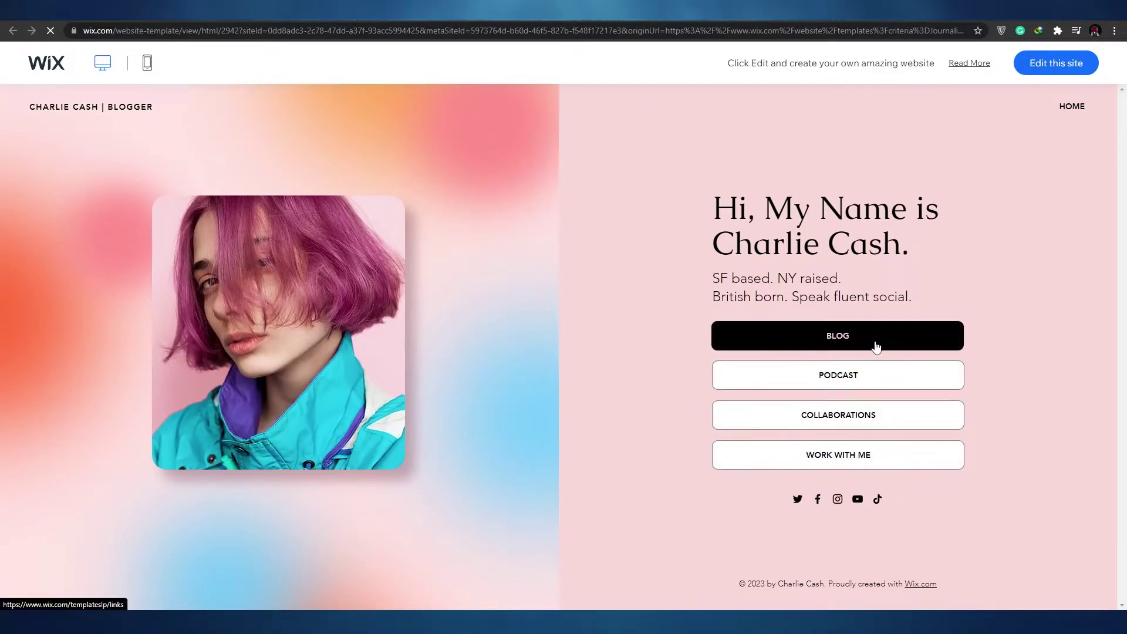
pyautogui.click(843, 464)
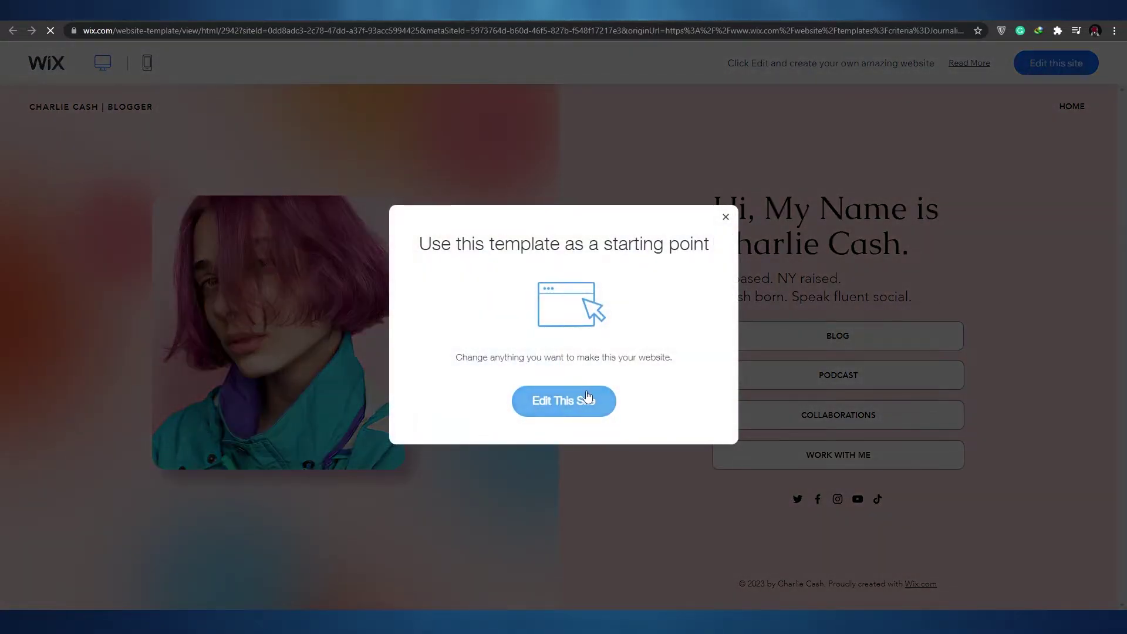
pyautogui.click(725, 217)
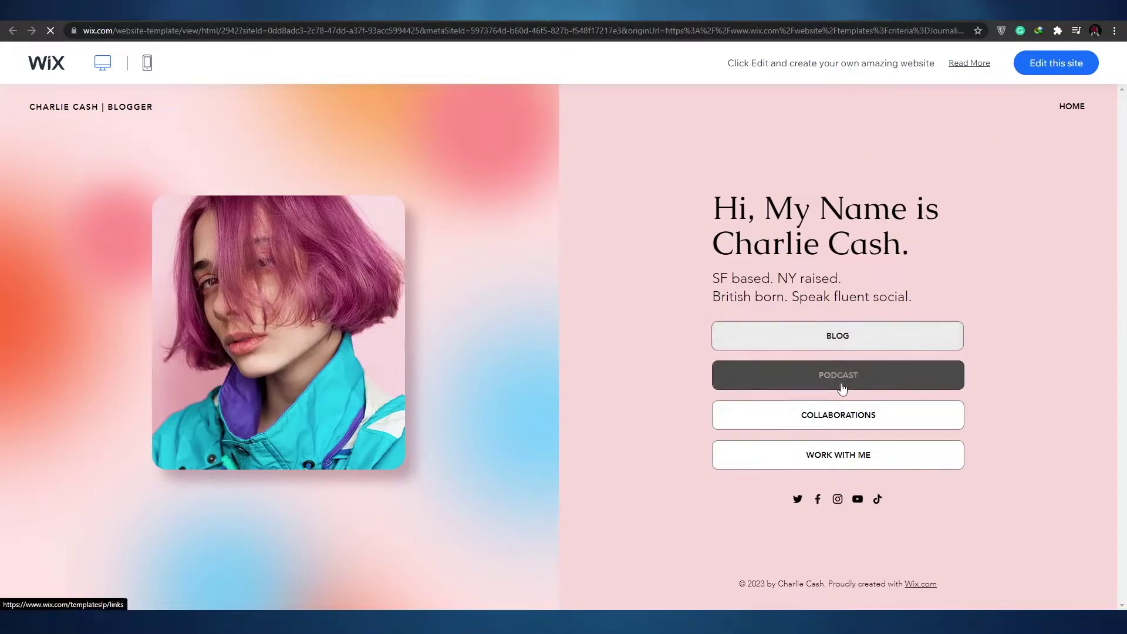
# Step: Follow the demo's Podcast link, scroll that page, and return to the Charlie Cash demo
pyautogui.click(829, 421)
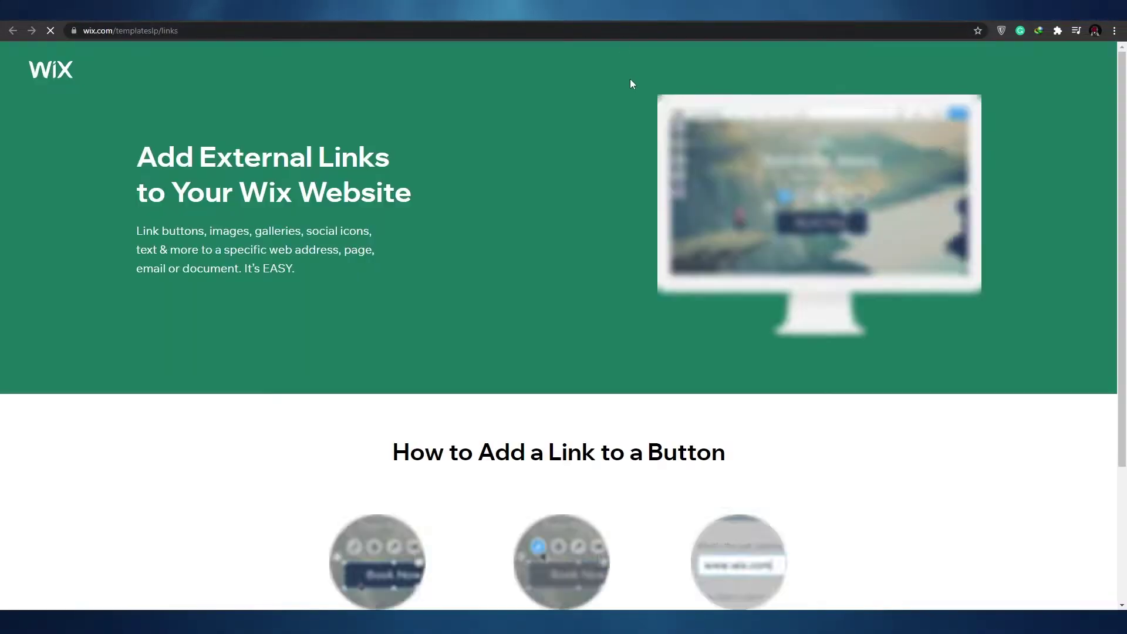
pyautogui.scroll(-3, 435, 346)
pyautogui.scroll(3, 456, 336)
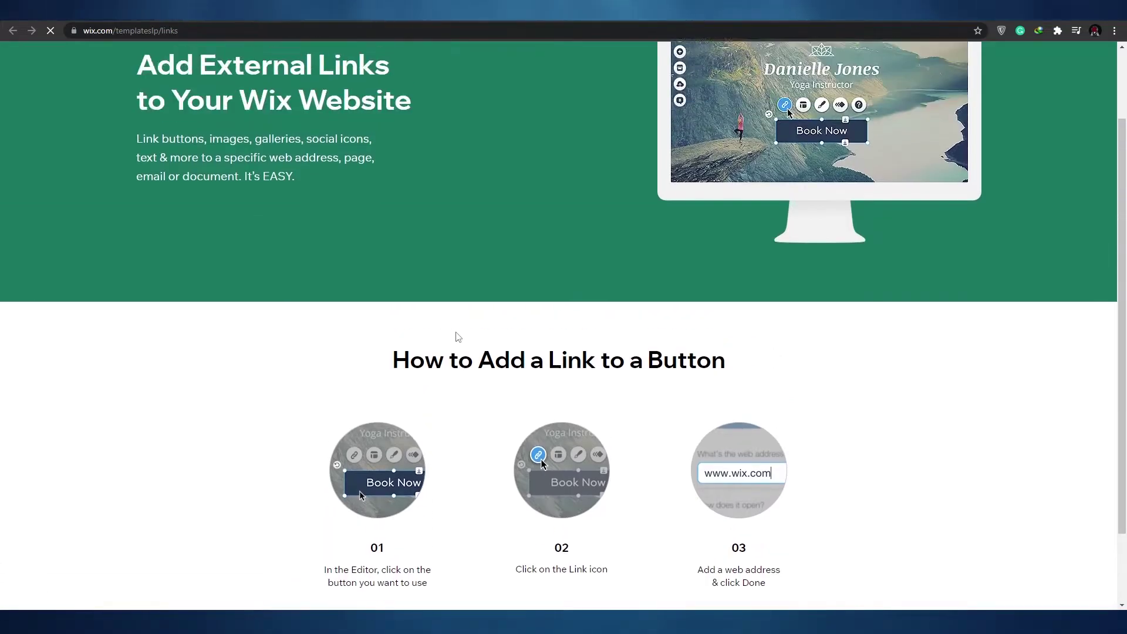
pyautogui.scroll(-3, 518, 373)
pyautogui.scroll(3, 491, 347)
pyautogui.scroll(-1, 493, 350)
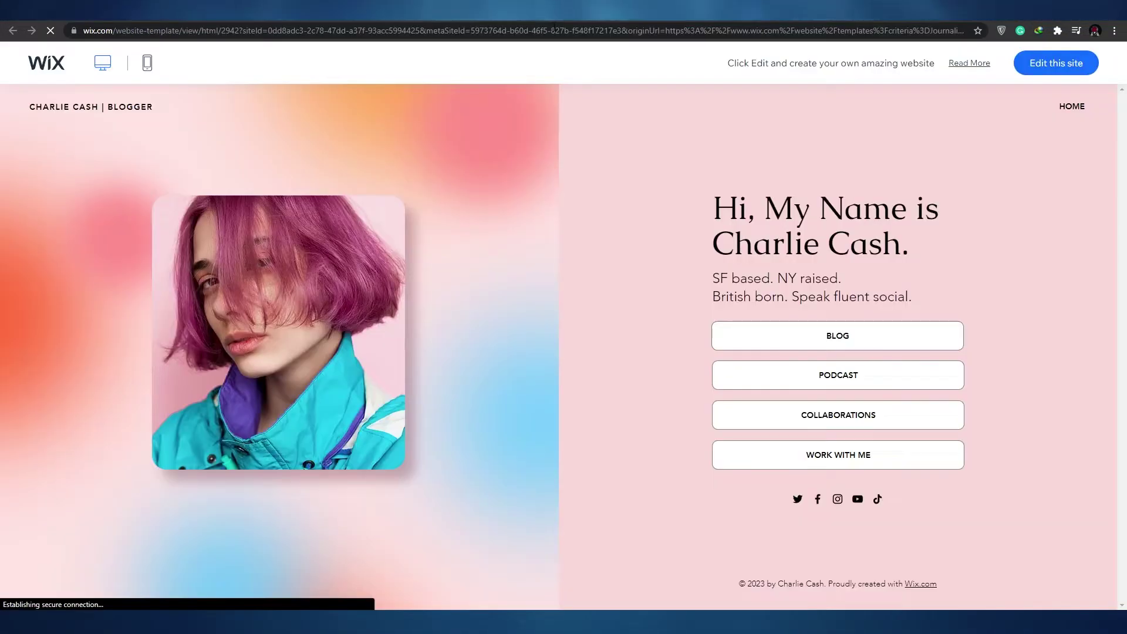
pyautogui.click(816, 377)
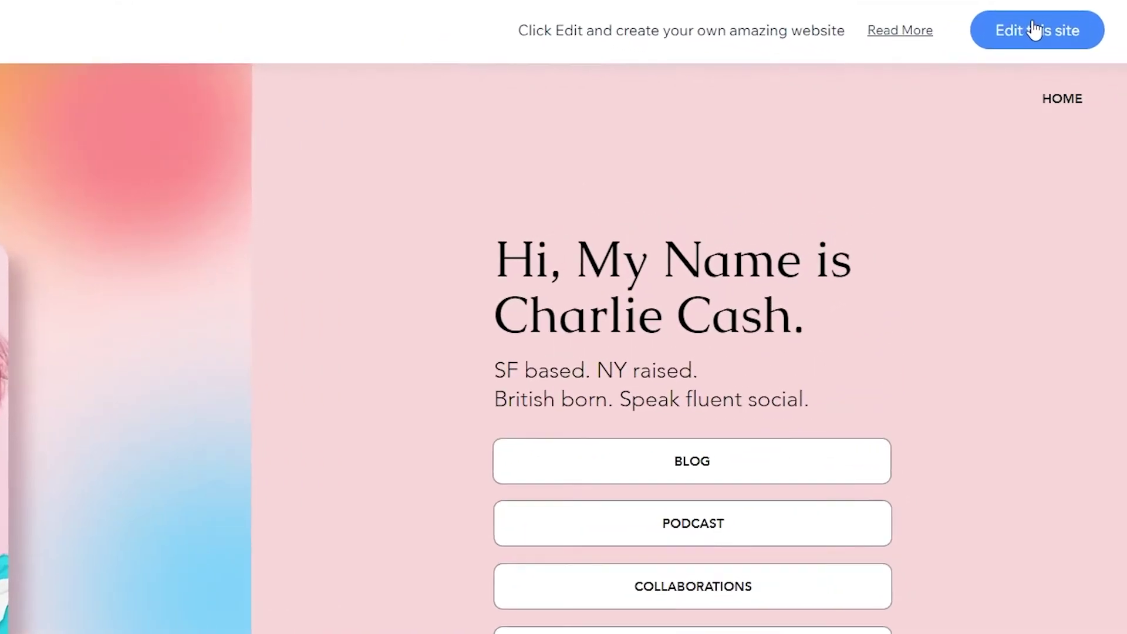
# Step: Open the Charlie Cash template in the Editor, dismiss the intro overlay, and select the portrait image
pyautogui.click(1056, 62)
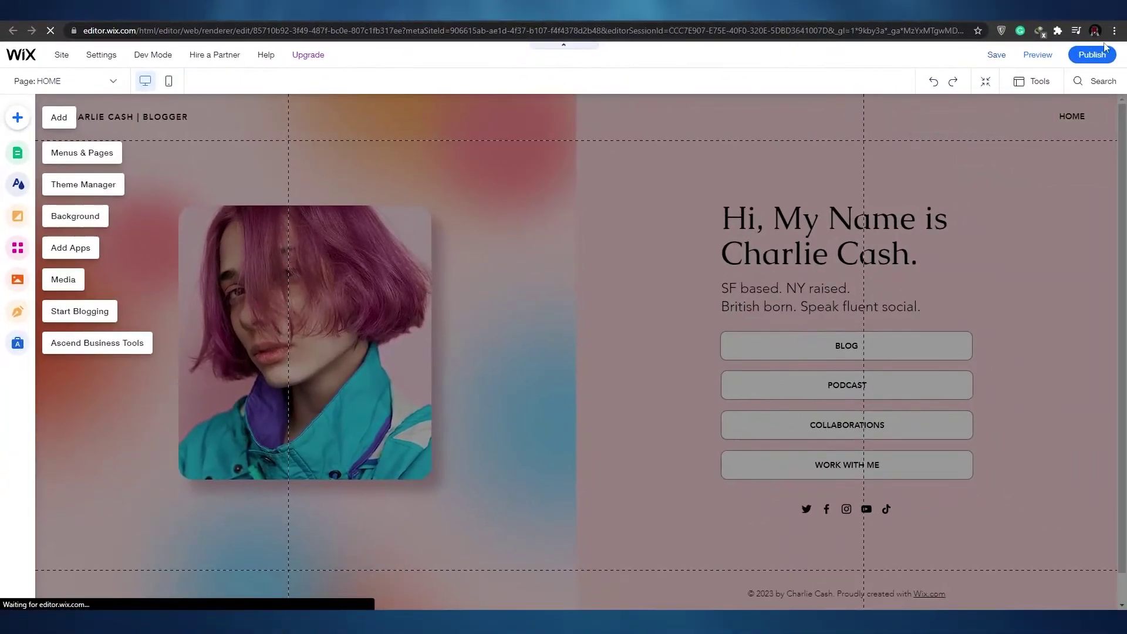
pyautogui.click(350, 282)
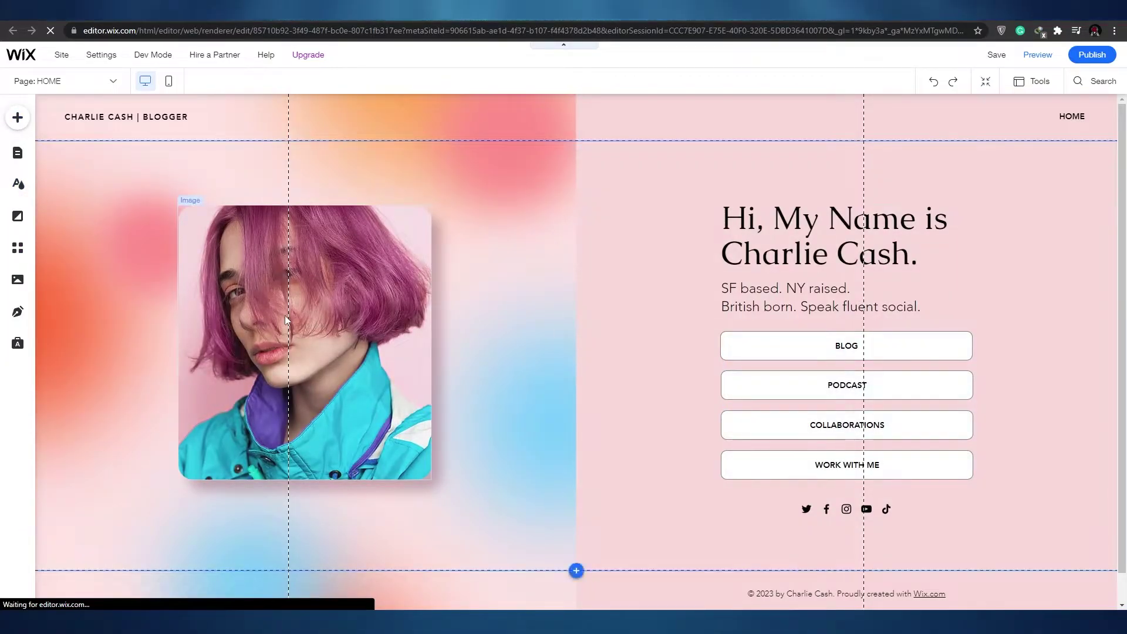
pyautogui.scroll(-1, 383, 143)
pyautogui.scroll(1, 504, 351)
pyautogui.scroll(-1, 505, 351)
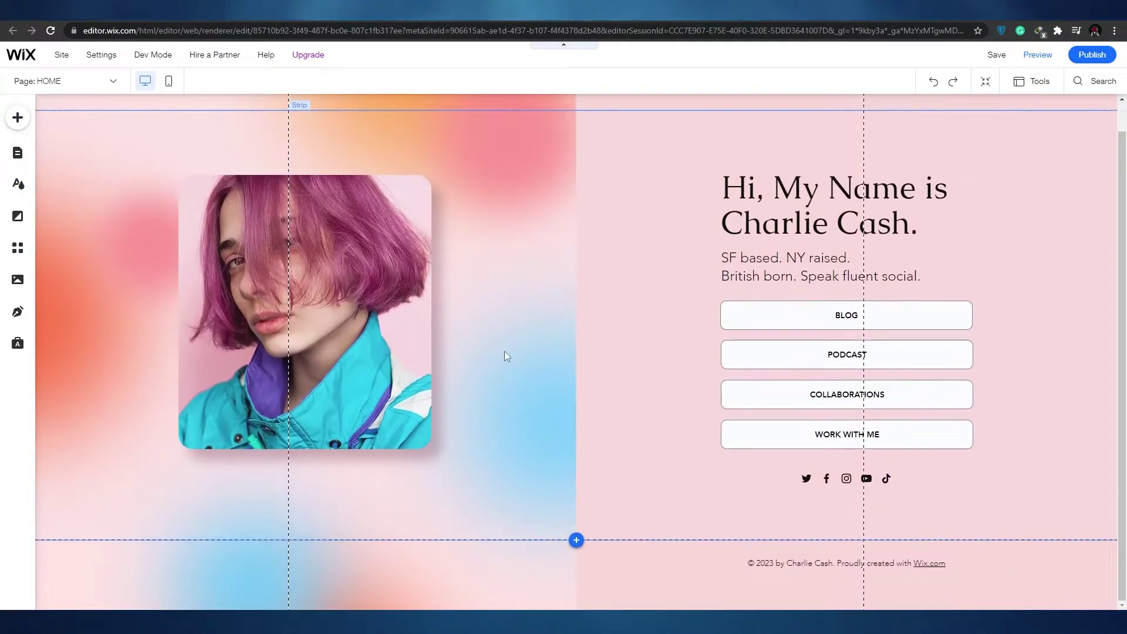
pyautogui.scroll(1, 505, 351)
pyautogui.scroll(-1, 504, 349)
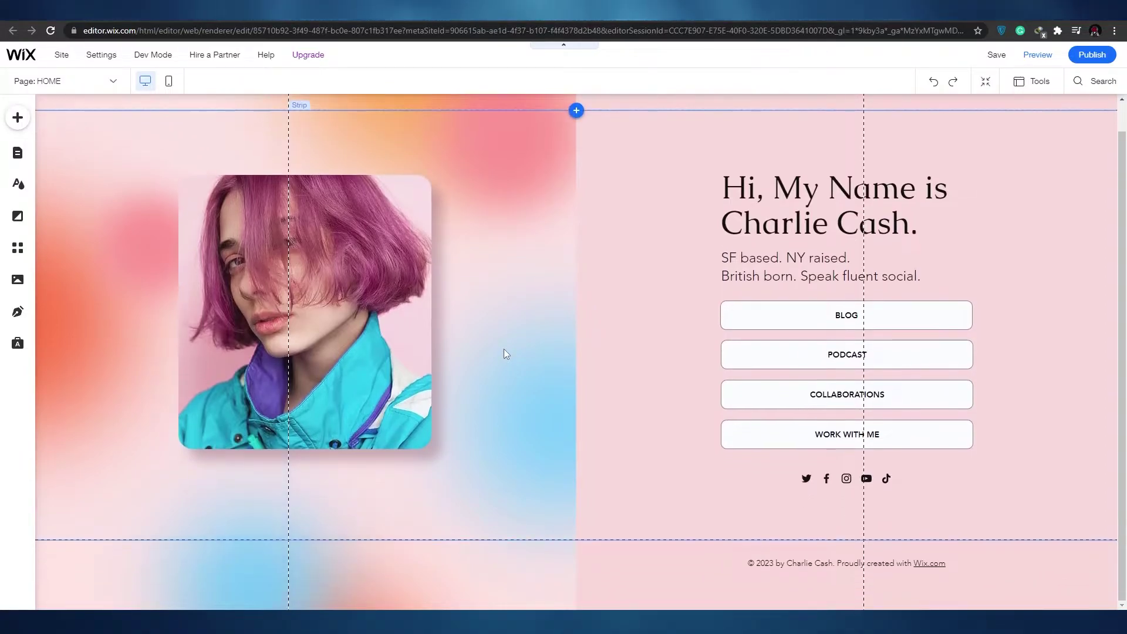
pyautogui.scroll(1, 504, 349)
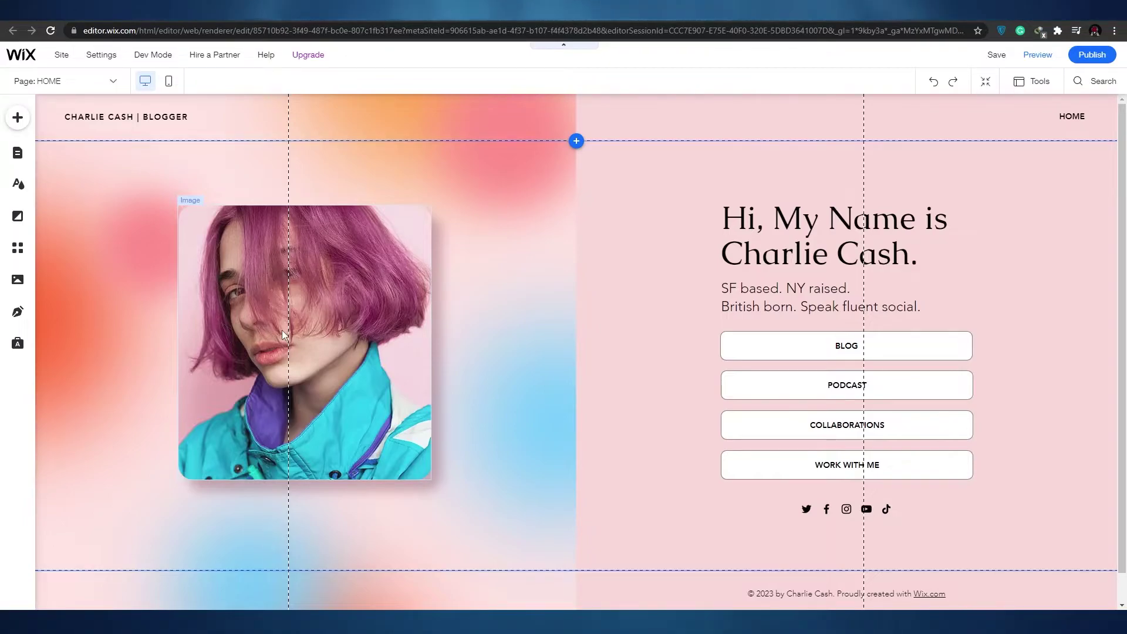
pyautogui.click(337, 338)
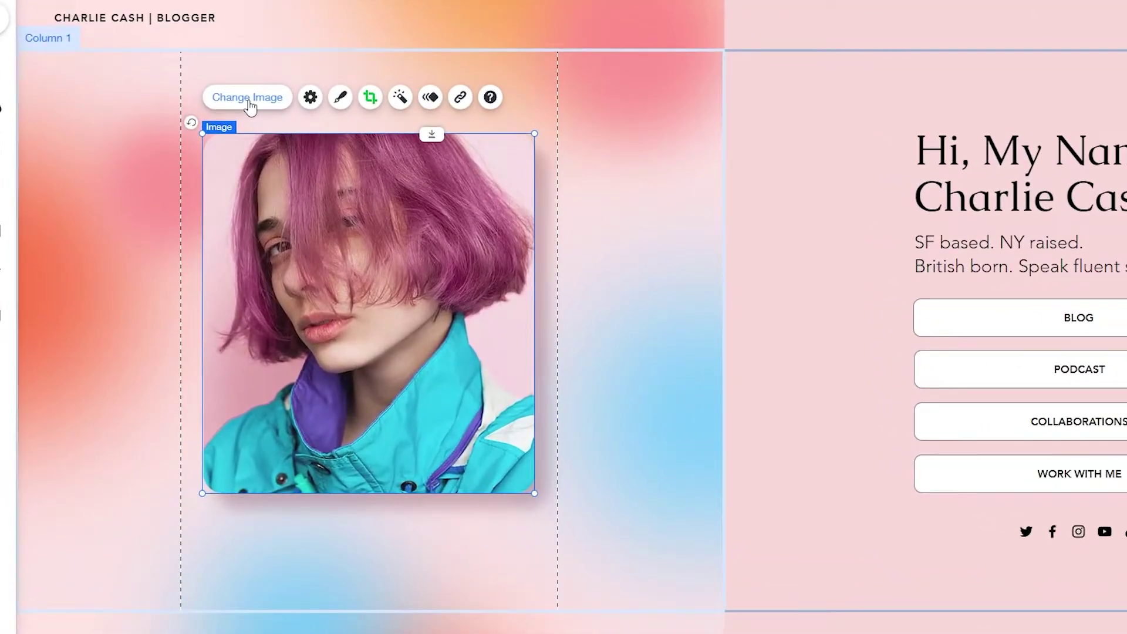
# Step: Browse the media library's stock images, Home, My Boards and Site Files, then close without replacing the portrait
pyautogui.click(248, 100)
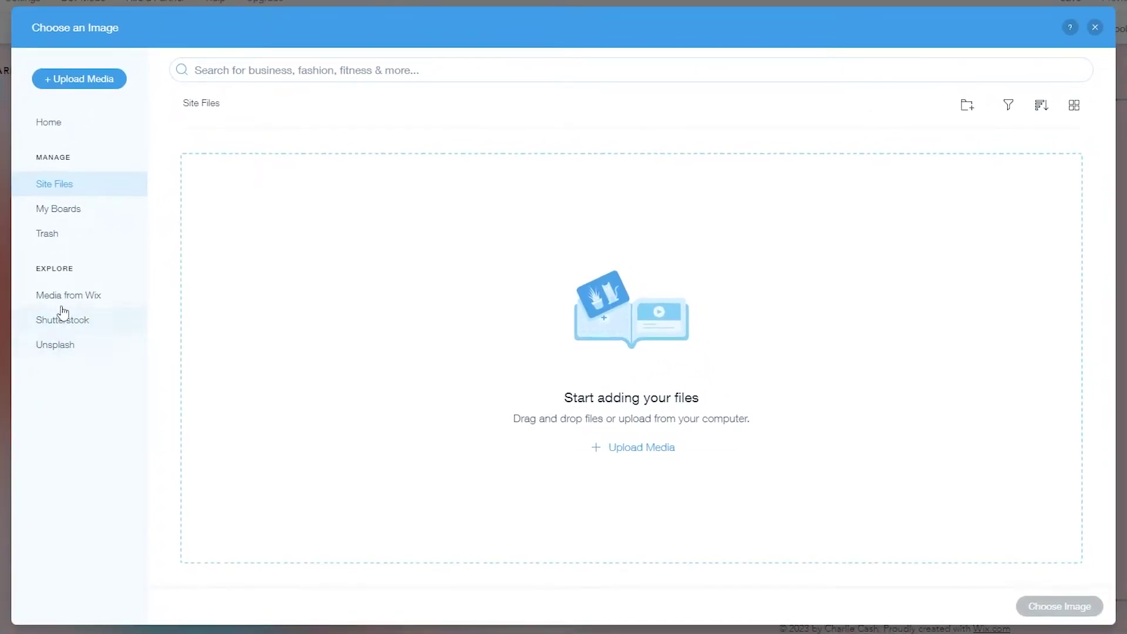
pyautogui.click(66, 299)
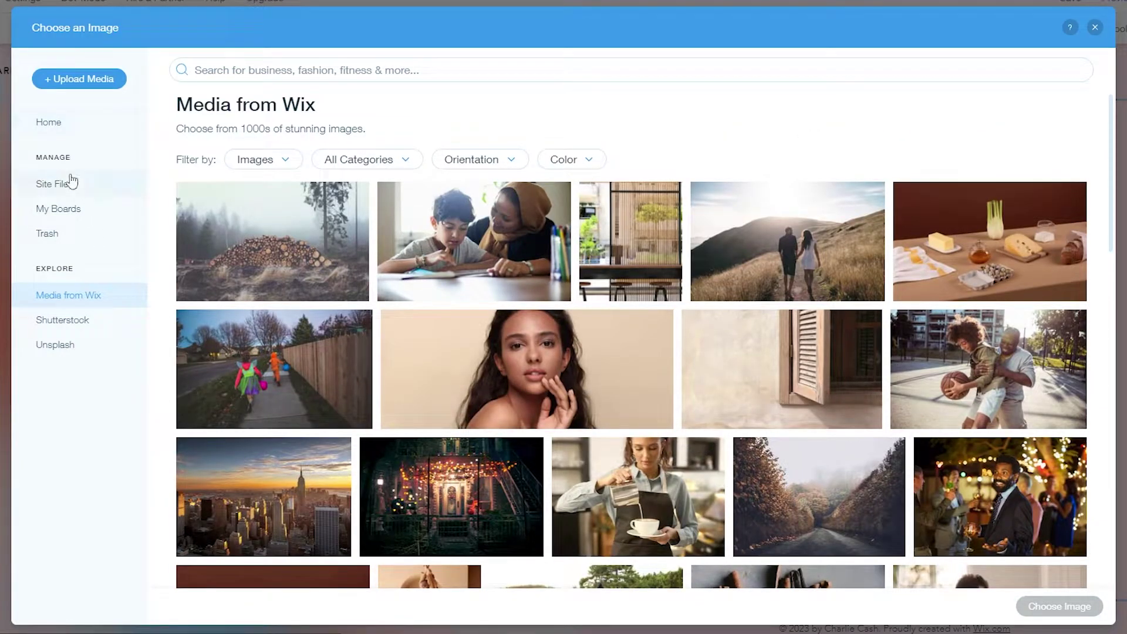
pyautogui.click(63, 128)
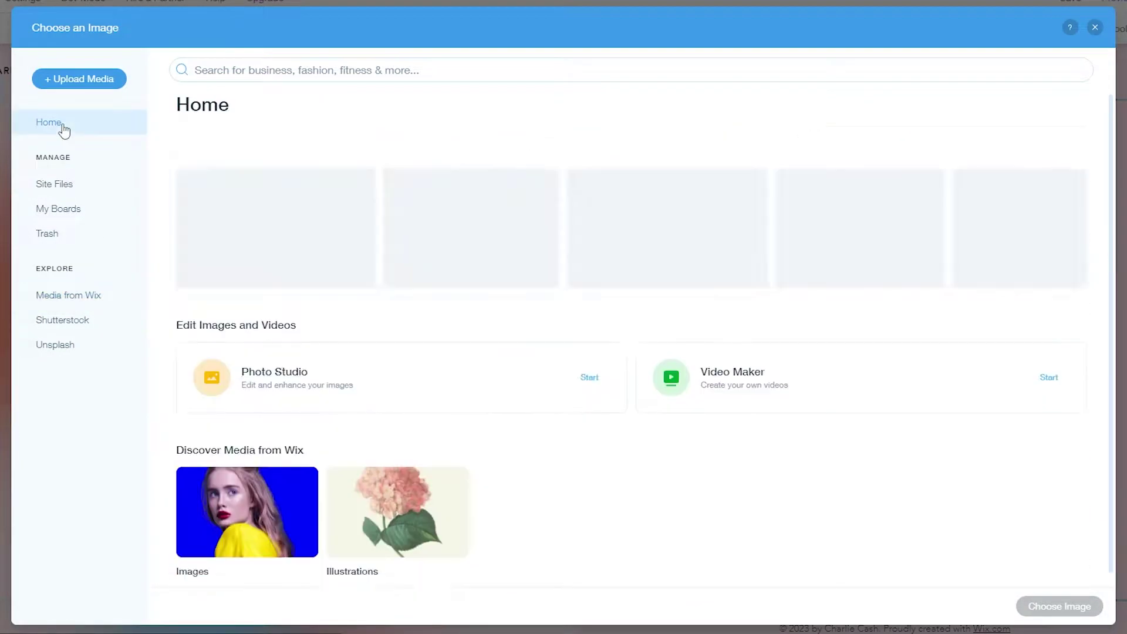
pyautogui.click(70, 210)
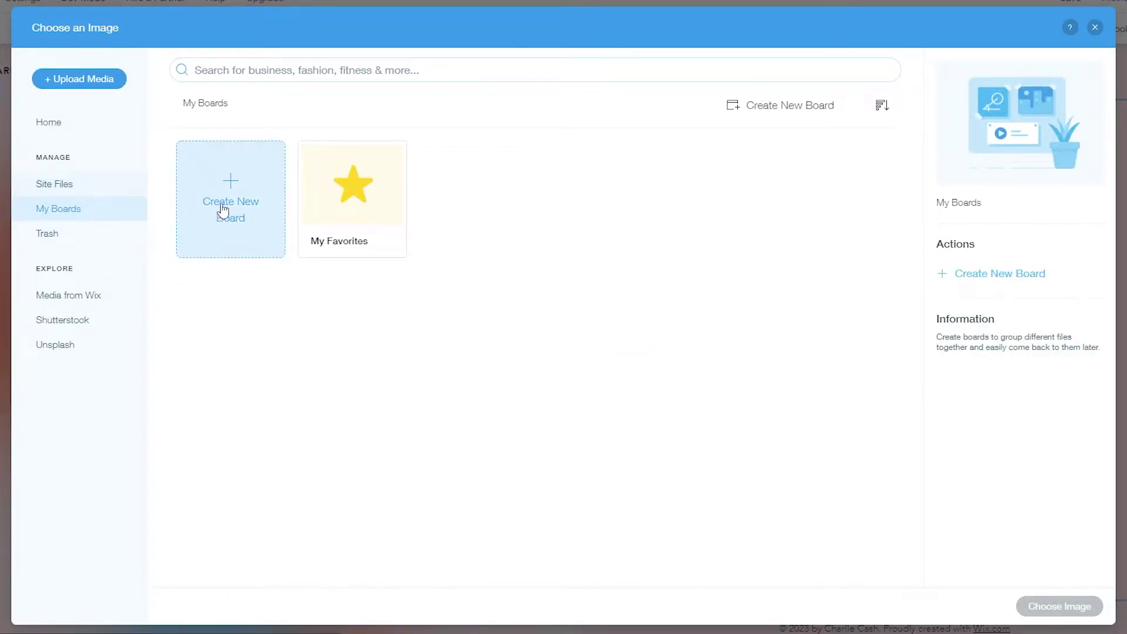
pyautogui.click(96, 189)
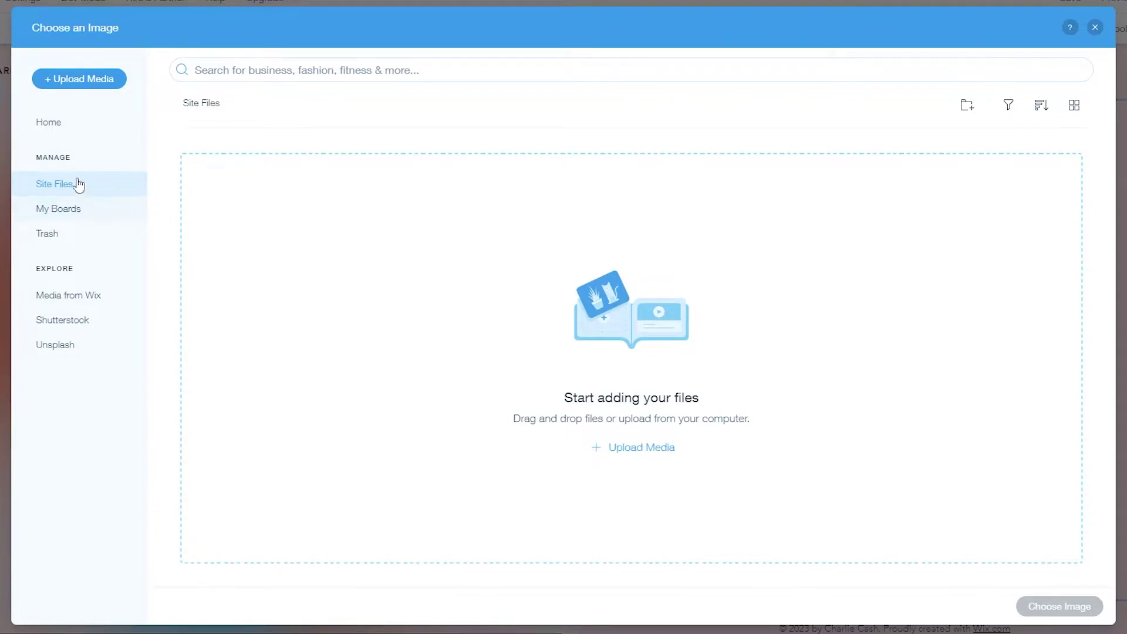
pyautogui.click(1095, 28)
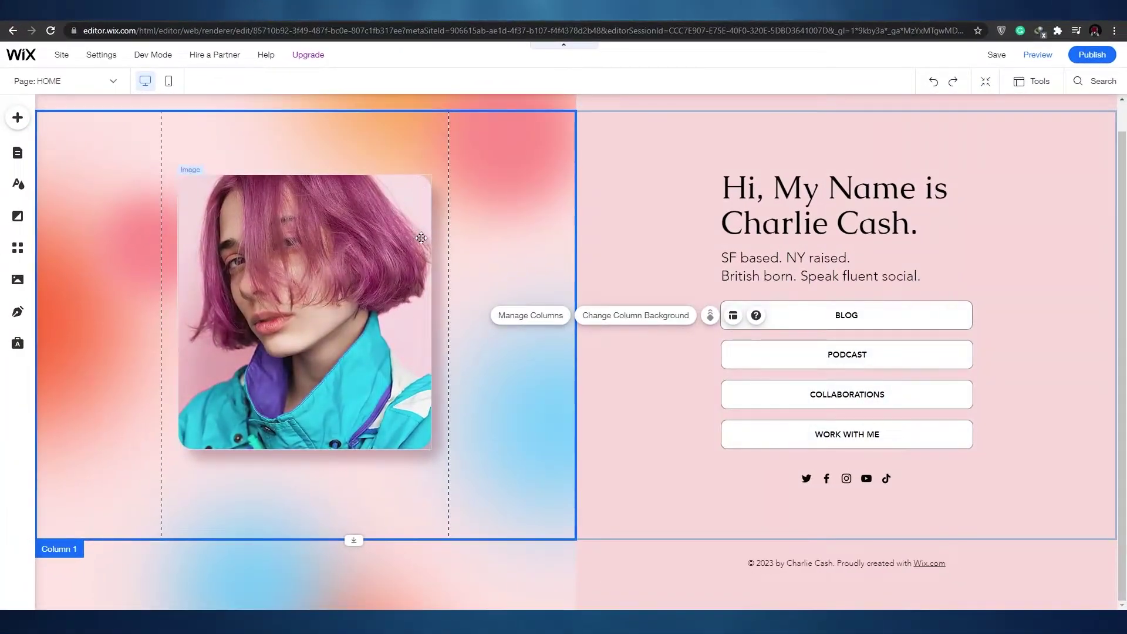
# Step: Change the photo strip's gradient background to solid pale pink (#FAD9D9)
pyautogui.scroll(1, 421, 237)
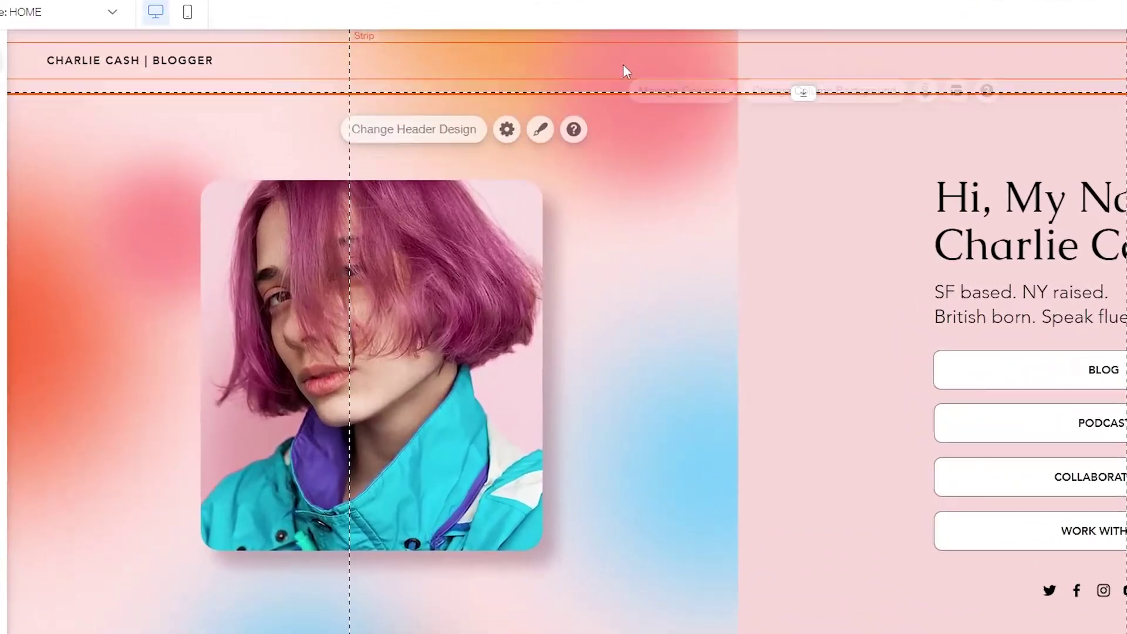
pyautogui.click(476, 137)
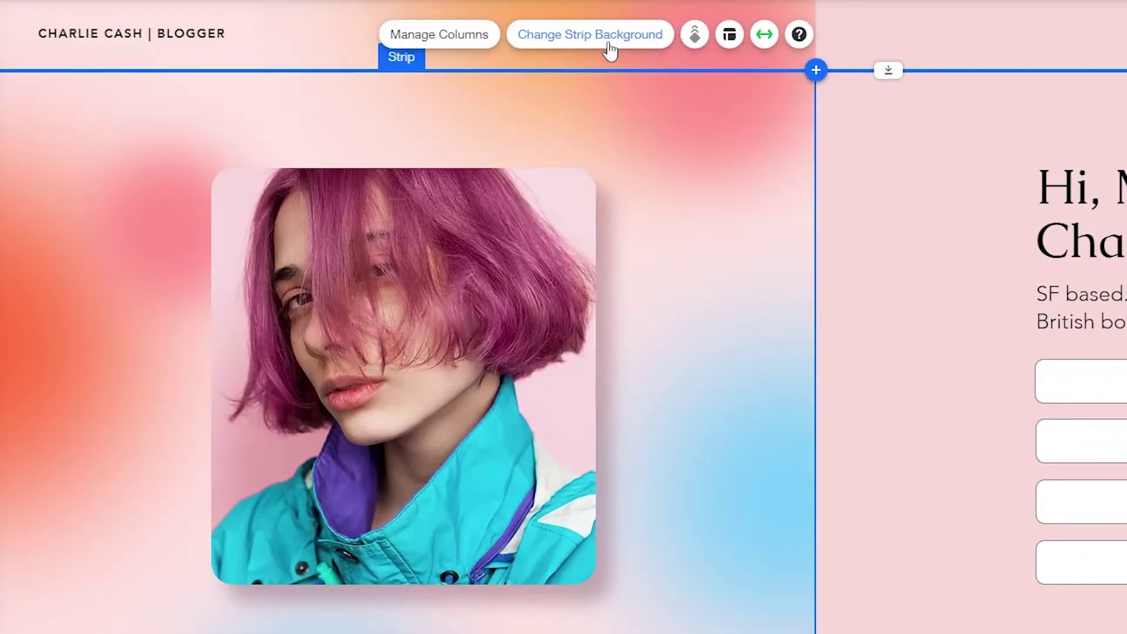
pyautogui.click(599, 36)
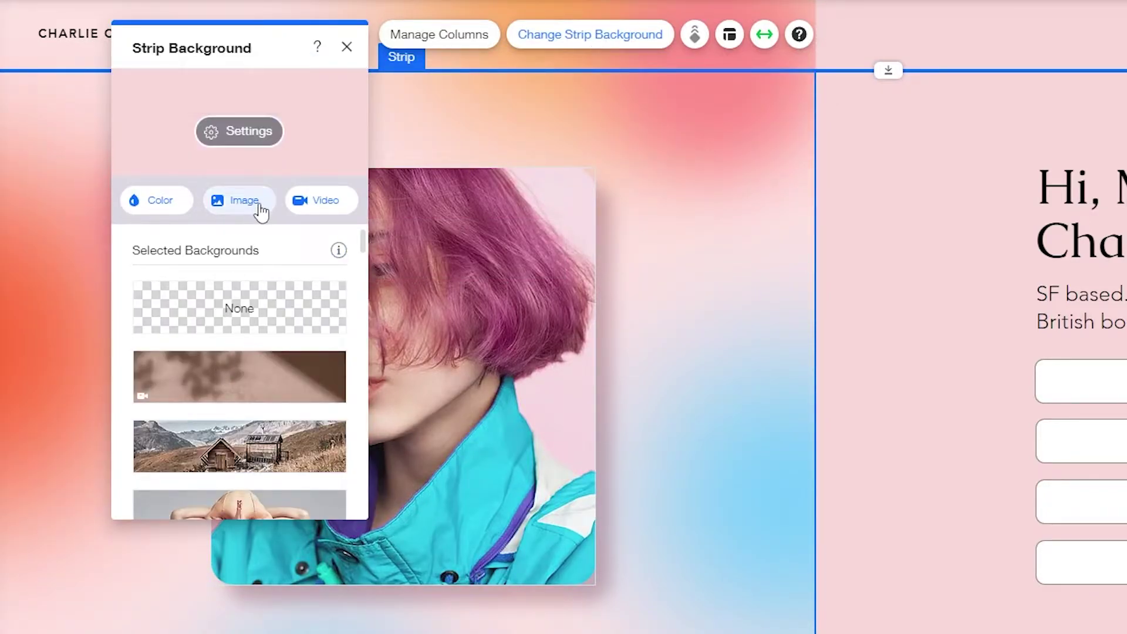
pyautogui.click(154, 200)
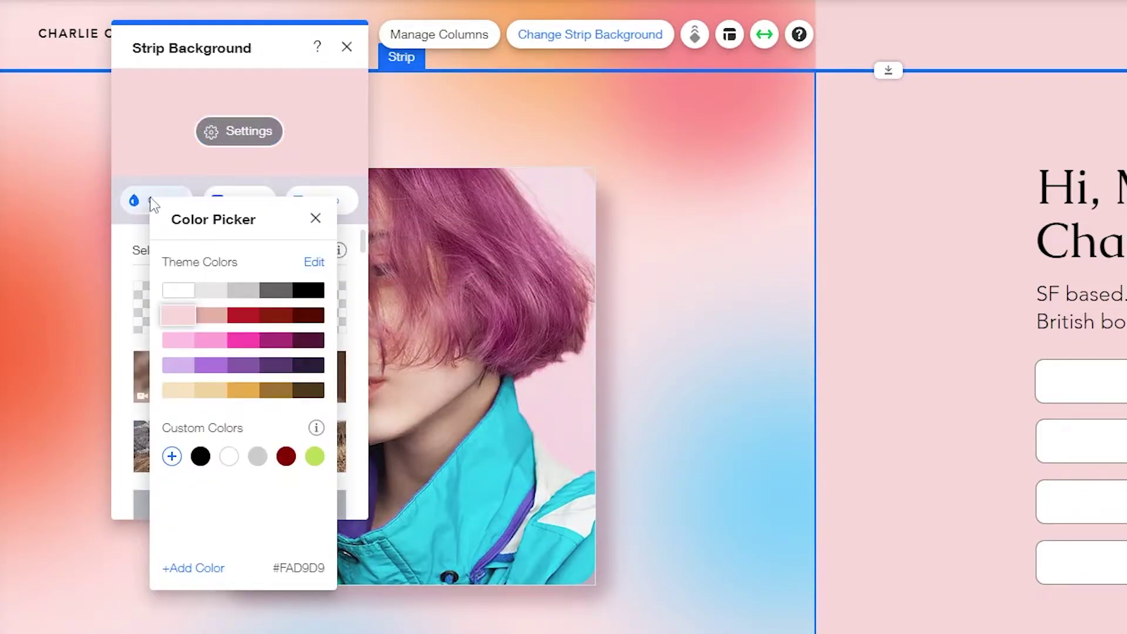
pyautogui.click(276, 339)
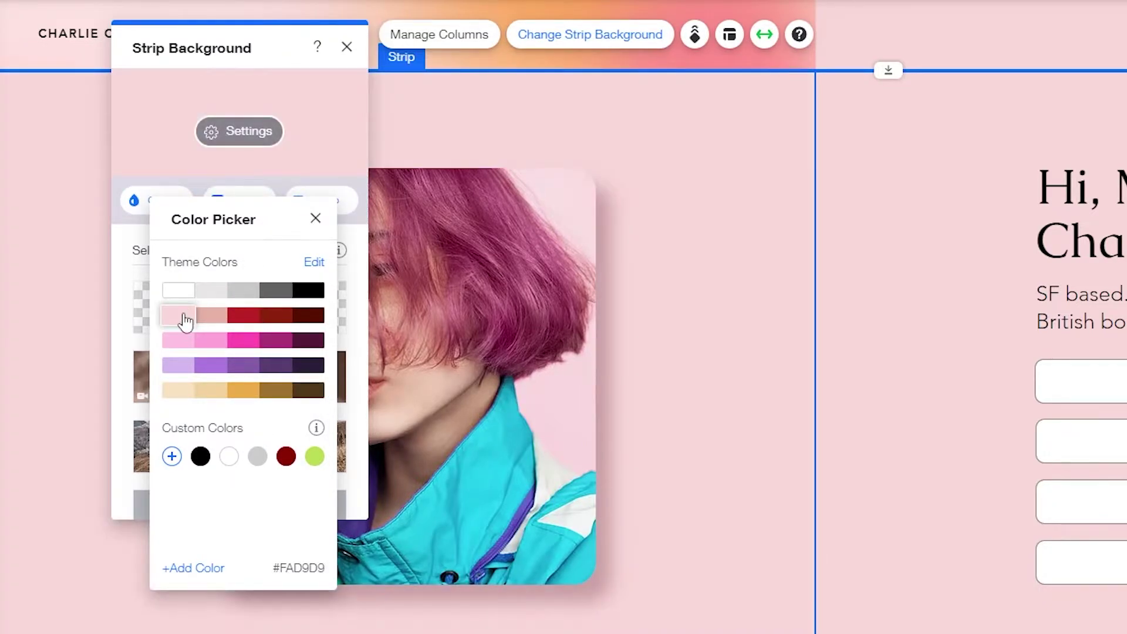
pyautogui.click(346, 46)
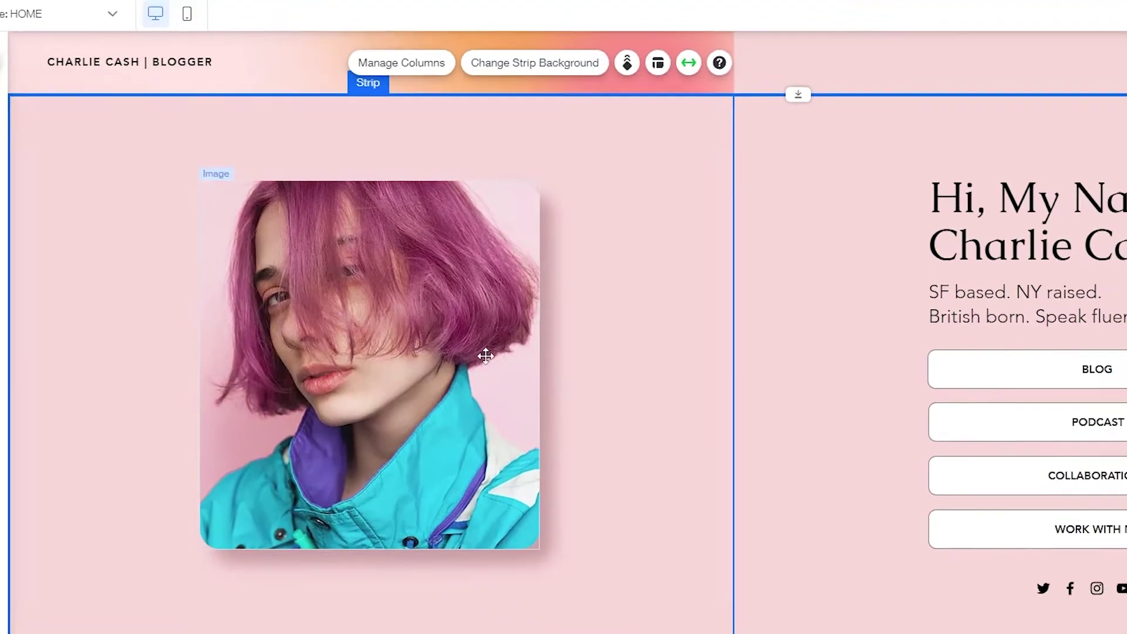
pyautogui.scroll(1, 551, 350)
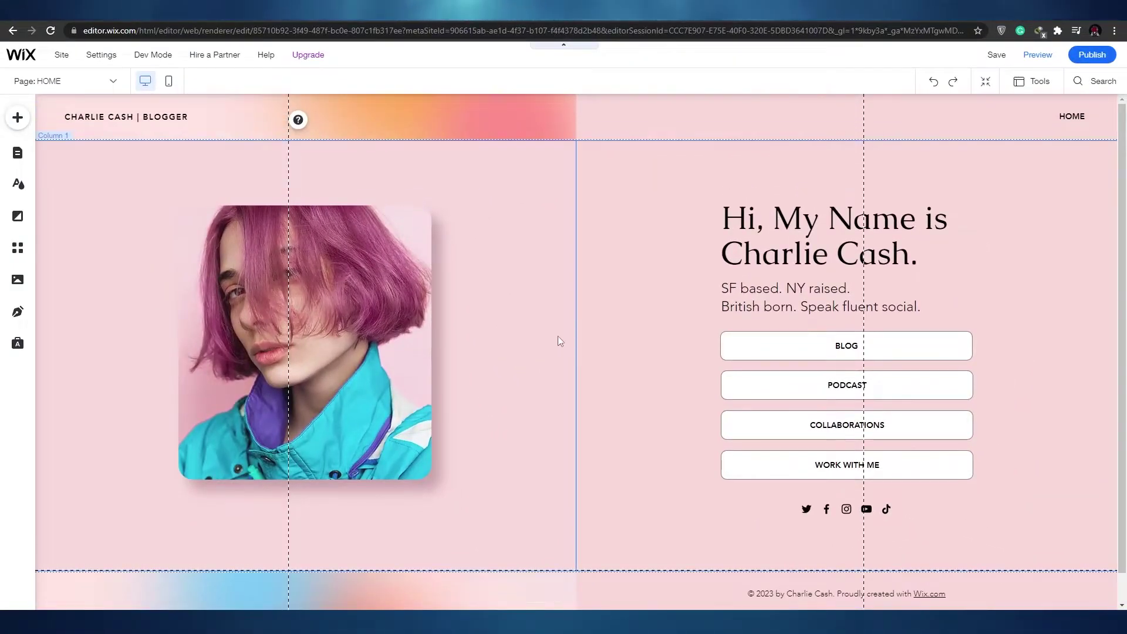
pyautogui.scroll(-1, 810, 228)
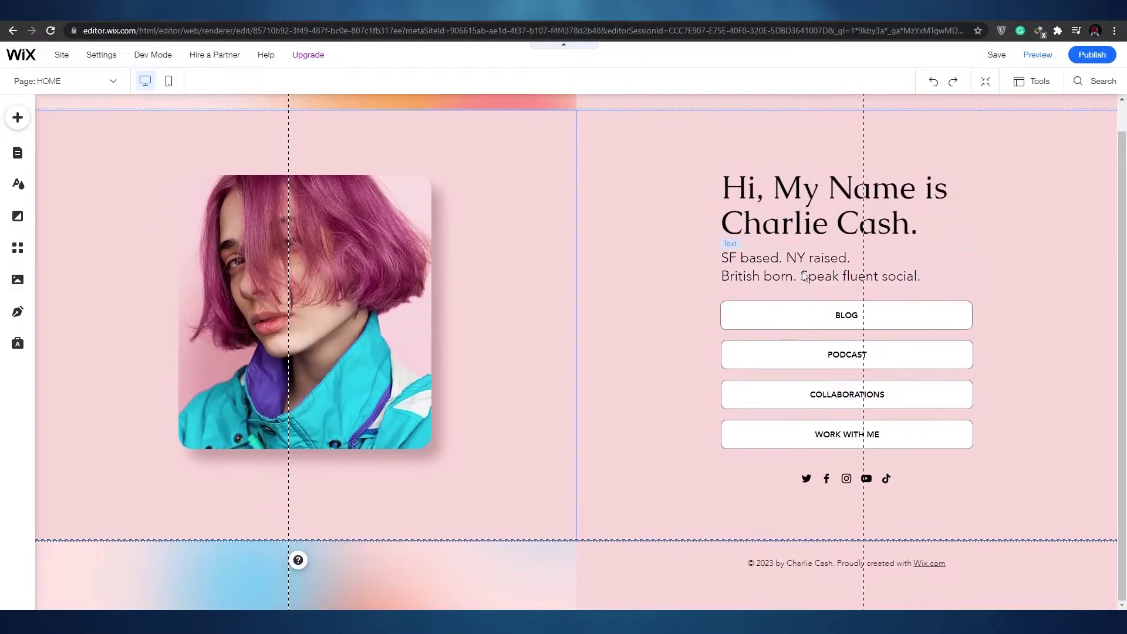
pyautogui.click(836, 194)
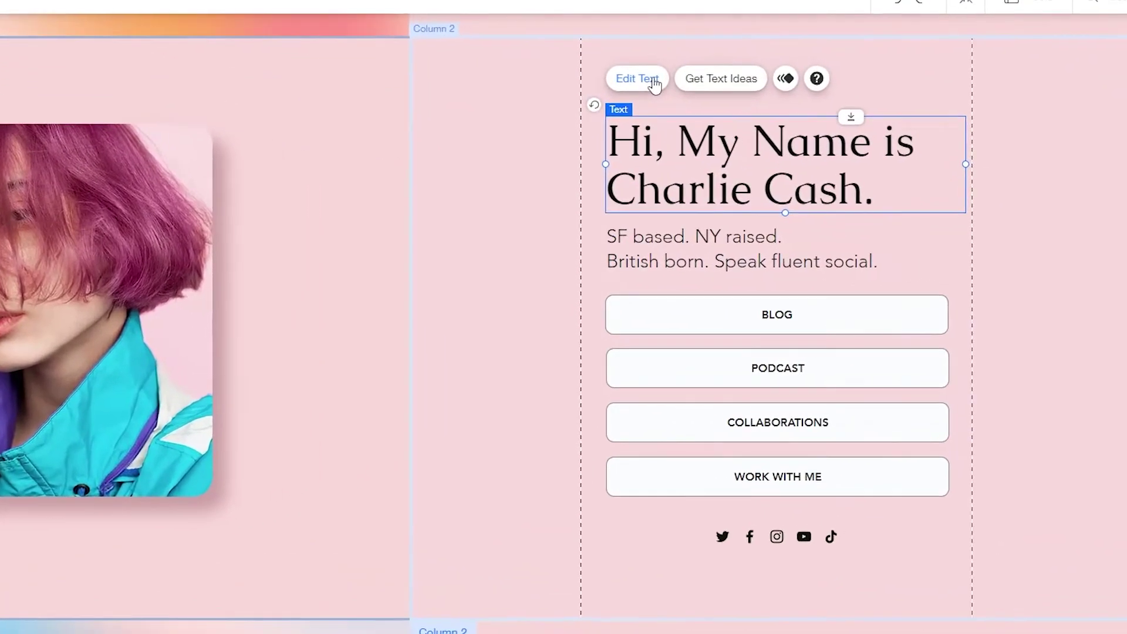
pyautogui.click(654, 84)
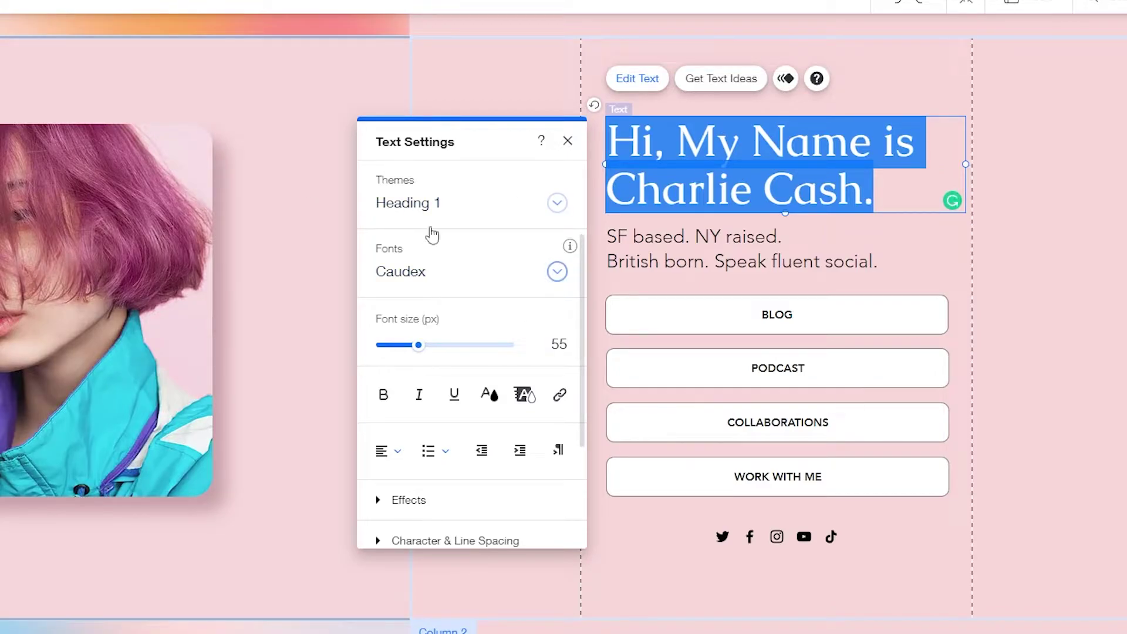
pyautogui.scroll(-3, 422, 435)
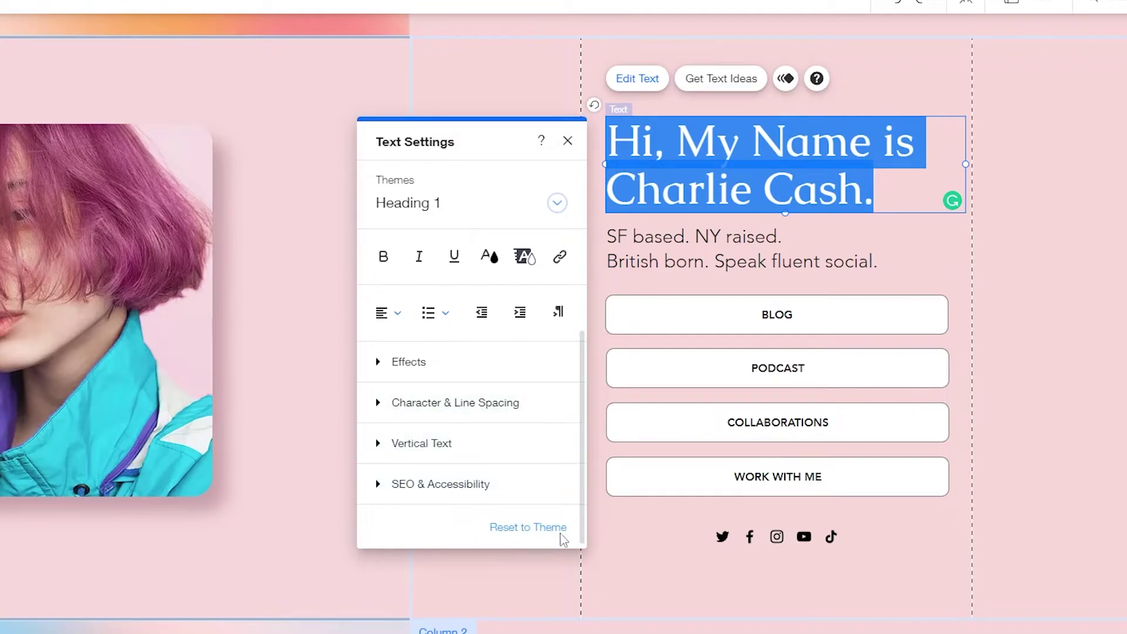
pyautogui.click(662, 543)
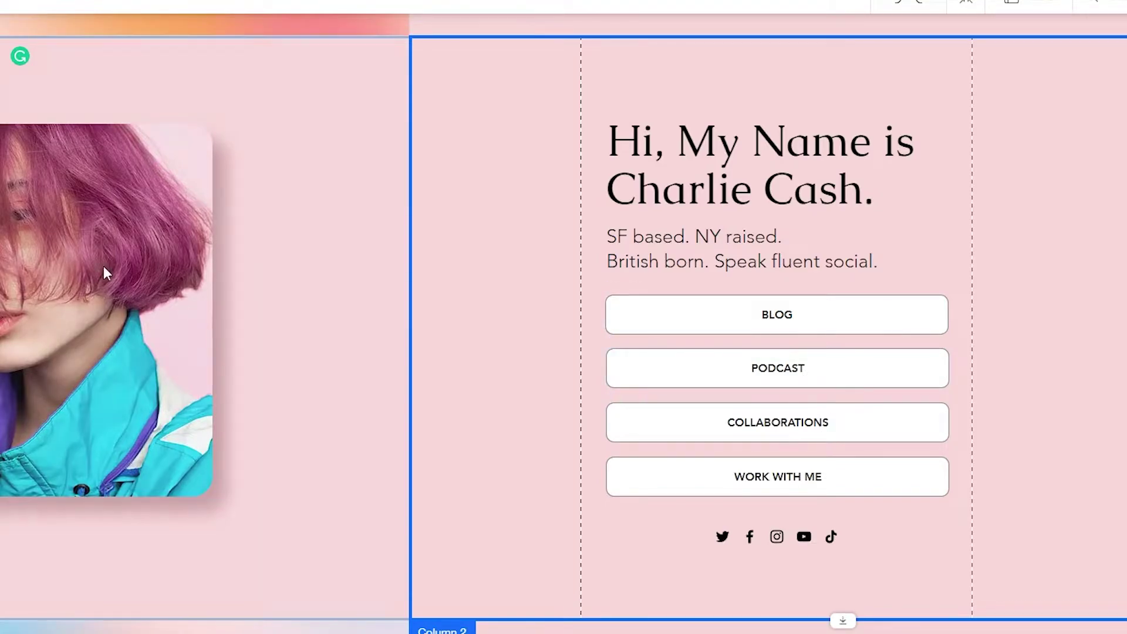
# Step: Link the COLLABORATIONS button to a web address that opens in a new window
pyautogui.click(771, 431)
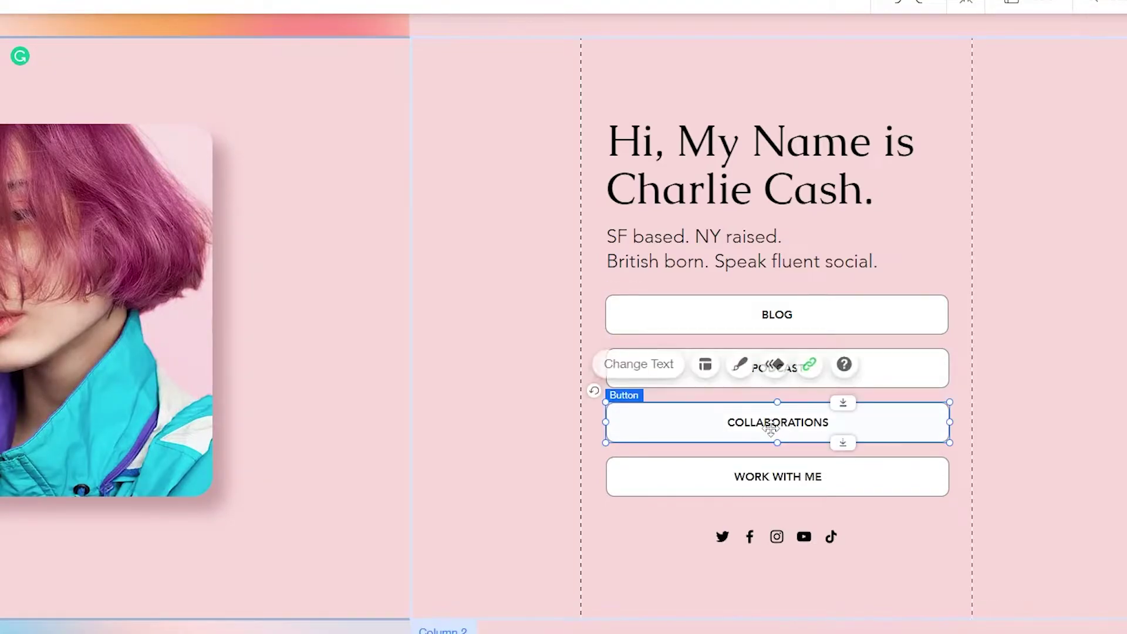
pyautogui.click(802, 369)
pyautogui.press('Return')
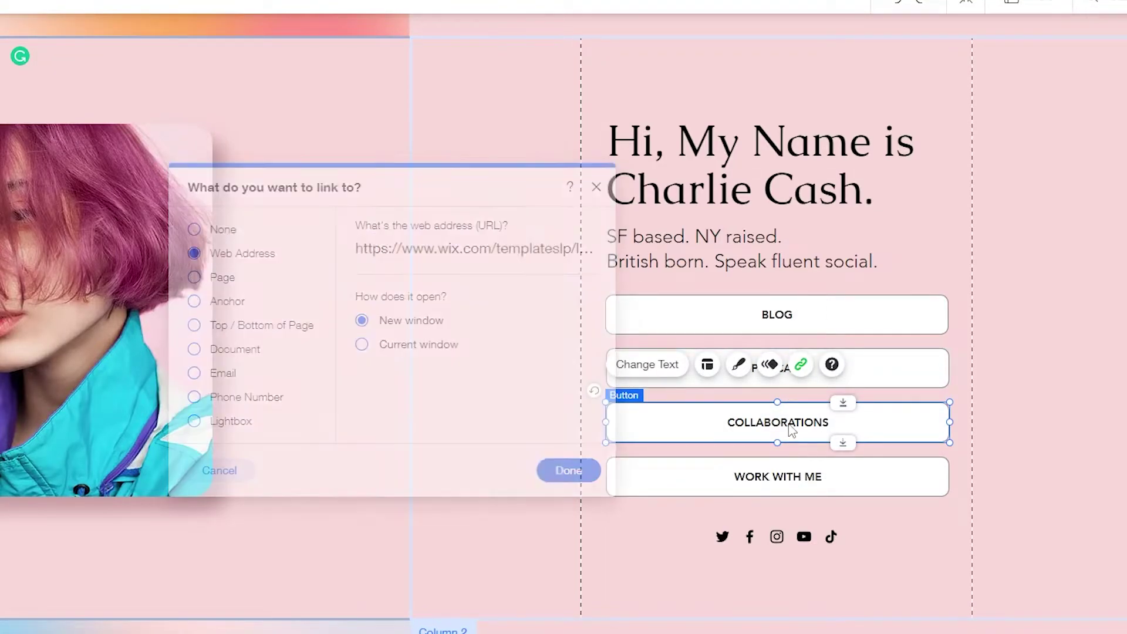
pyautogui.click(802, 365)
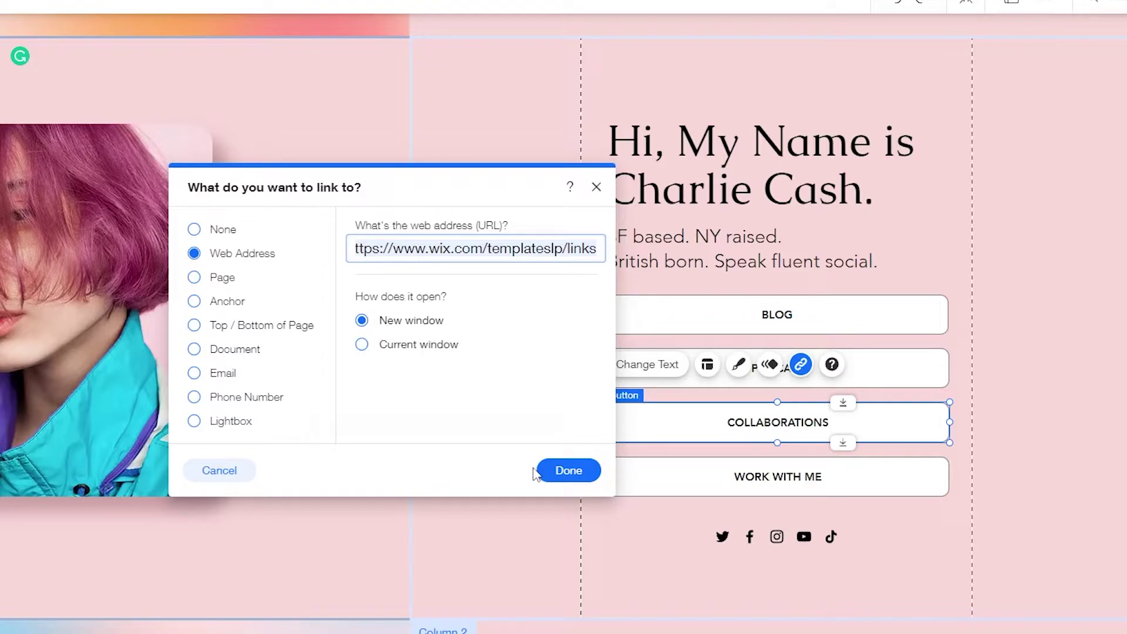
pyautogui.click(560, 473)
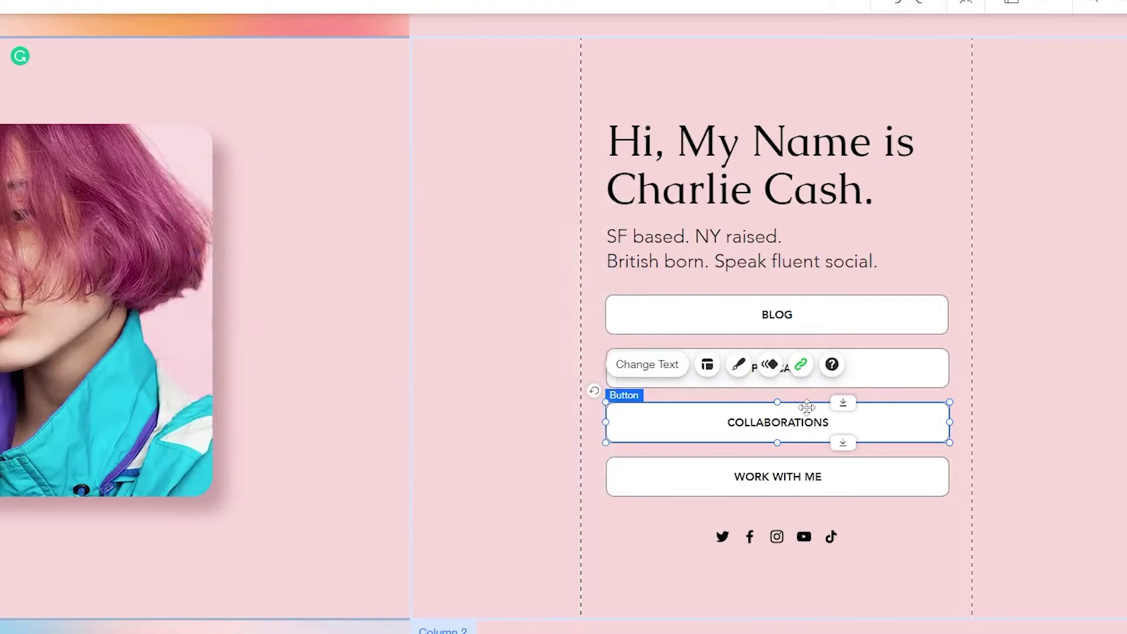
# Step: Select the button column, the COLLABORATIONS button and the photo column in turn
pyautogui.click(1040, 414)
pyautogui.click(769, 411)
pyautogui.click(505, 254)
pyautogui.click(407, 525)
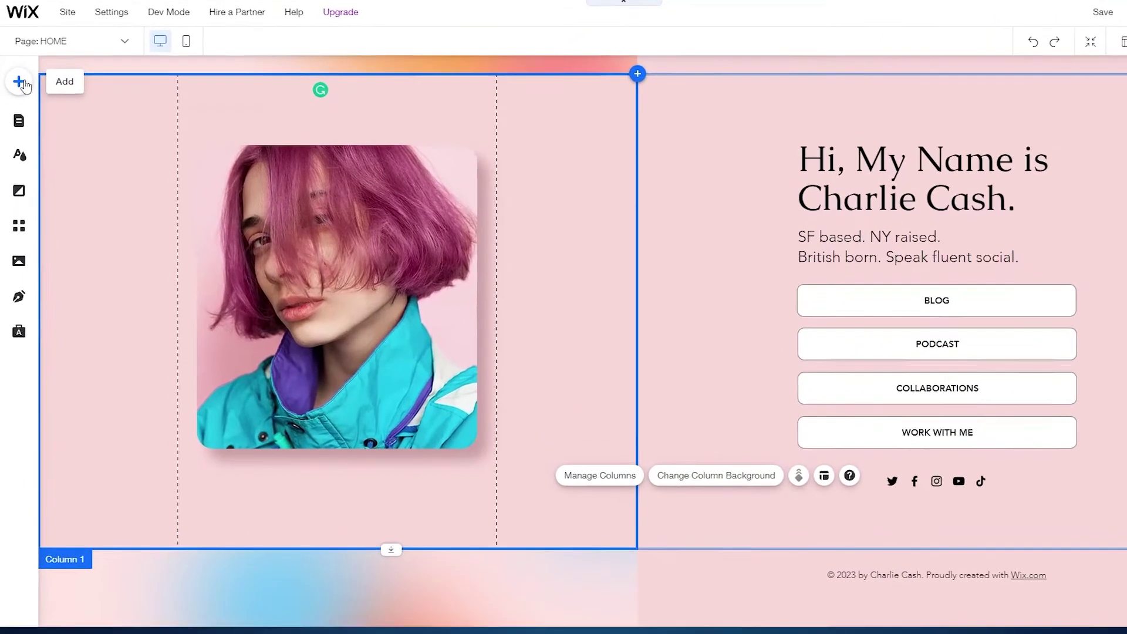
# Step: Add the Content Manager from the Add to Site panel, bringing up its preset chooser
pyautogui.click(17, 118)
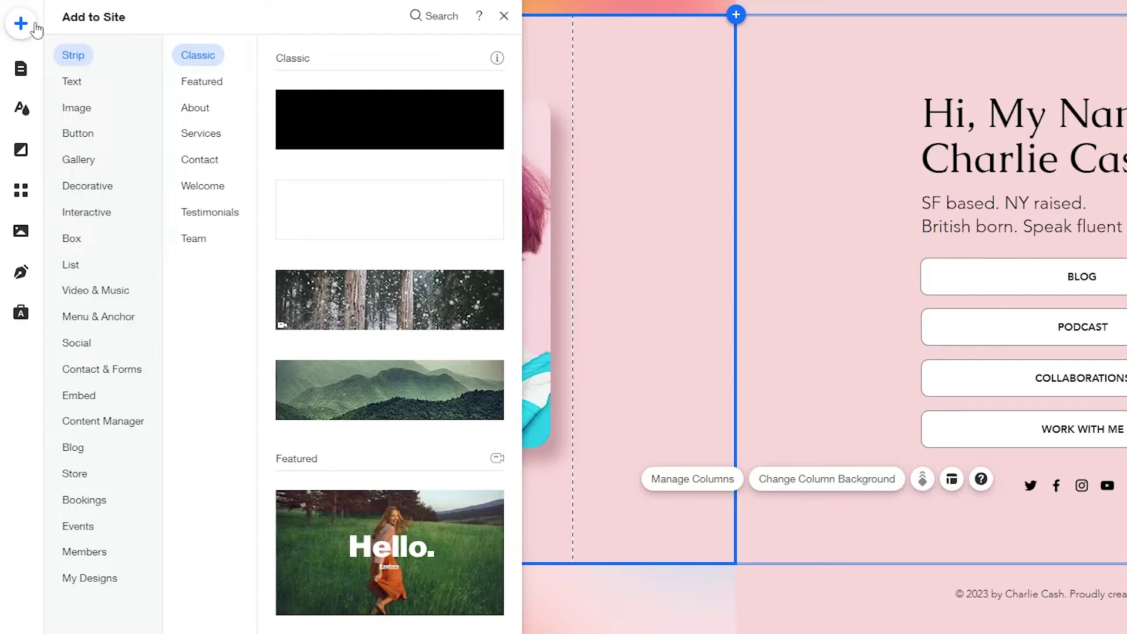
pyautogui.moveTo(110, 423)
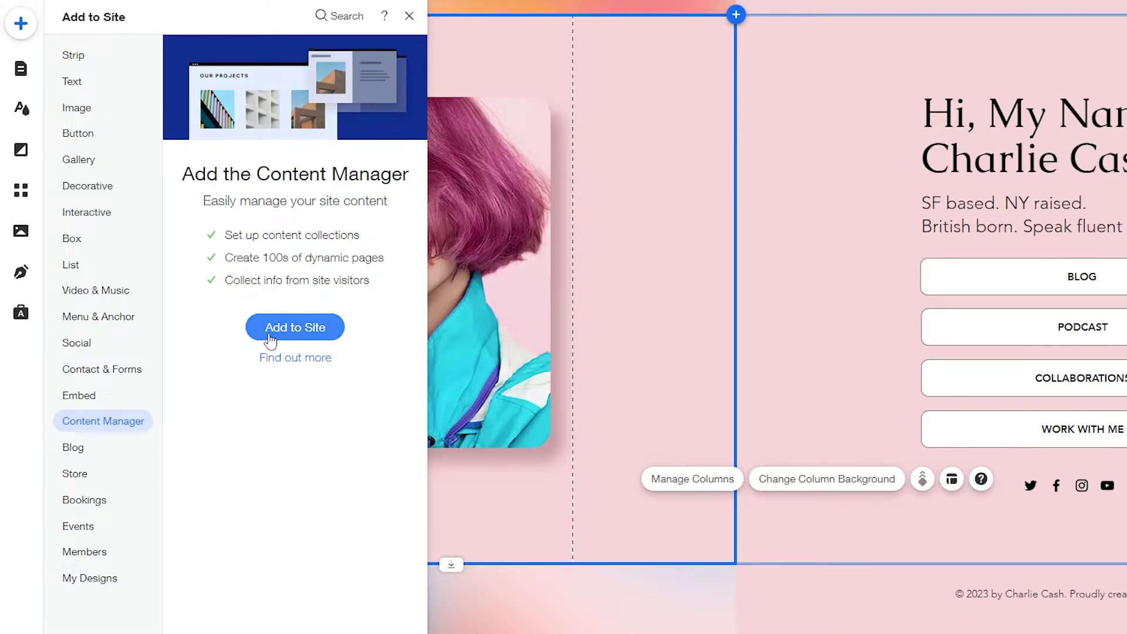
pyautogui.click(292, 331)
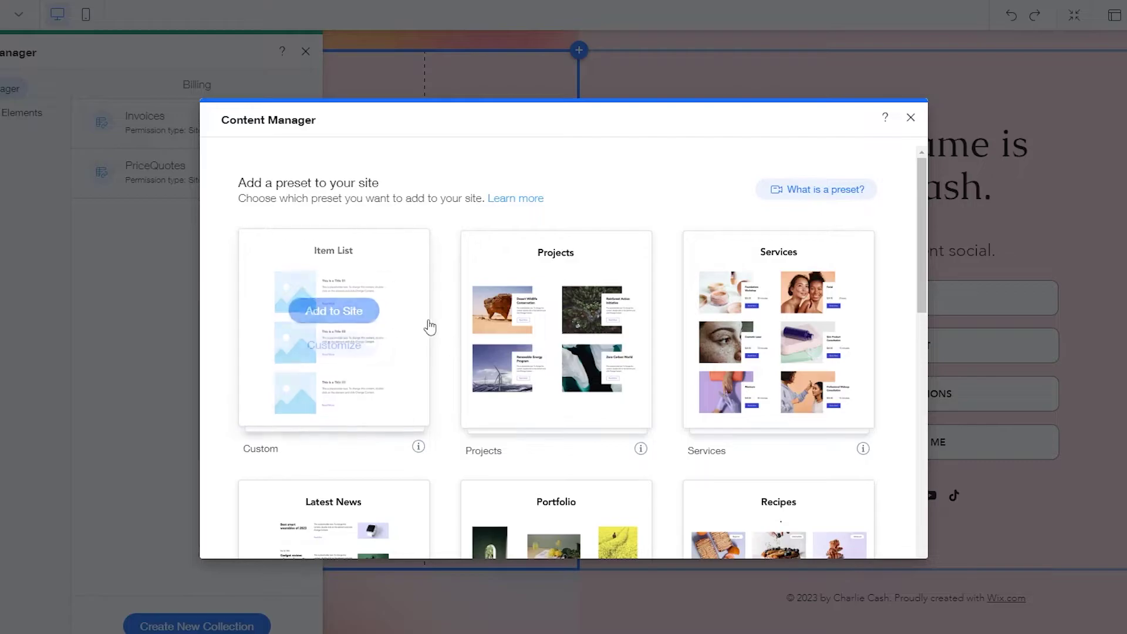
# Step: Browse the collection presets (News, Portfolio, Recipes, Courses and more) to reveal Add to Site on Portfolio
pyautogui.scroll(-6, 440, 310)
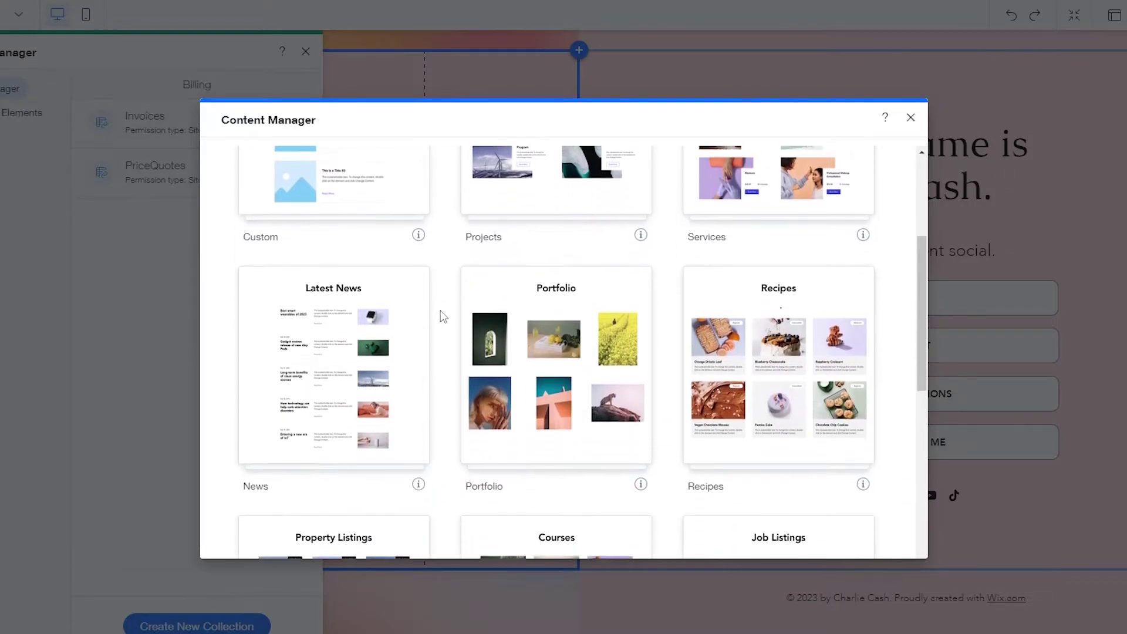
pyautogui.scroll(-2, 440, 310)
pyautogui.scroll(10, 441, 311)
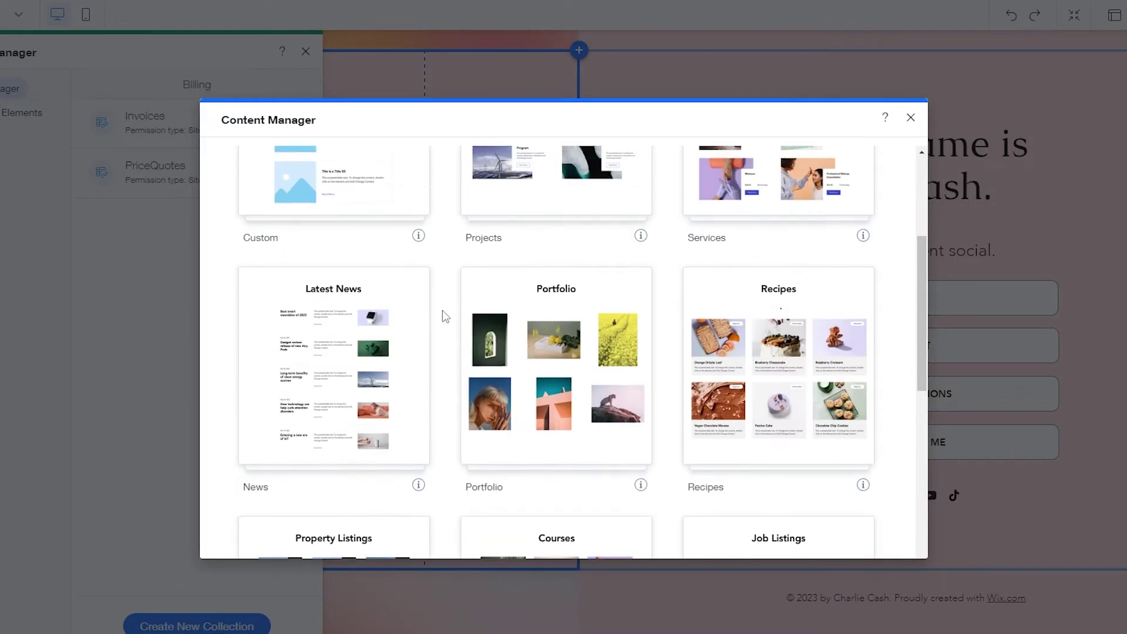
pyautogui.scroll(-2, 444, 315)
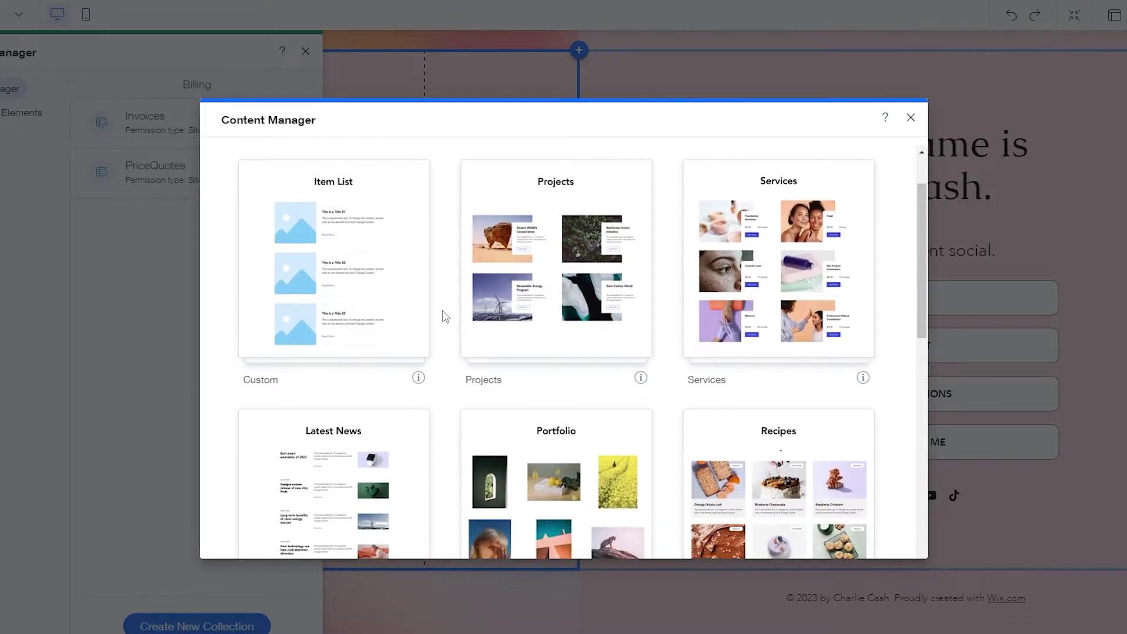
pyautogui.scroll(2, 441, 315)
pyautogui.moveTo(432, 324)
pyautogui.scroll(-3, 458, 320)
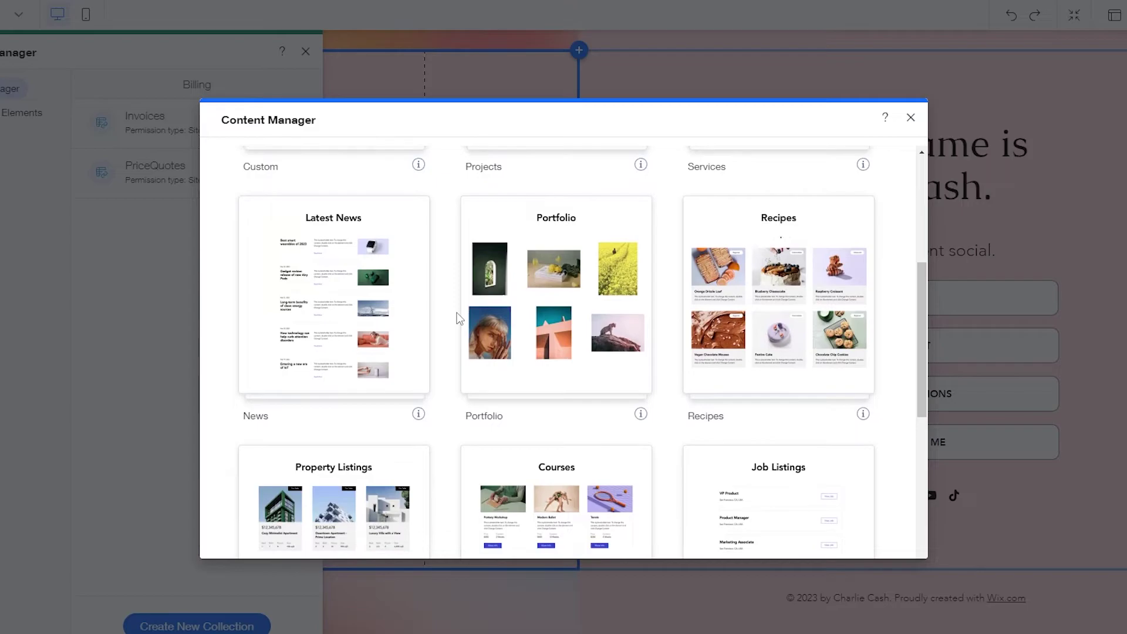
pyautogui.scroll(-2, 459, 317)
pyautogui.scroll(-1, 455, 328)
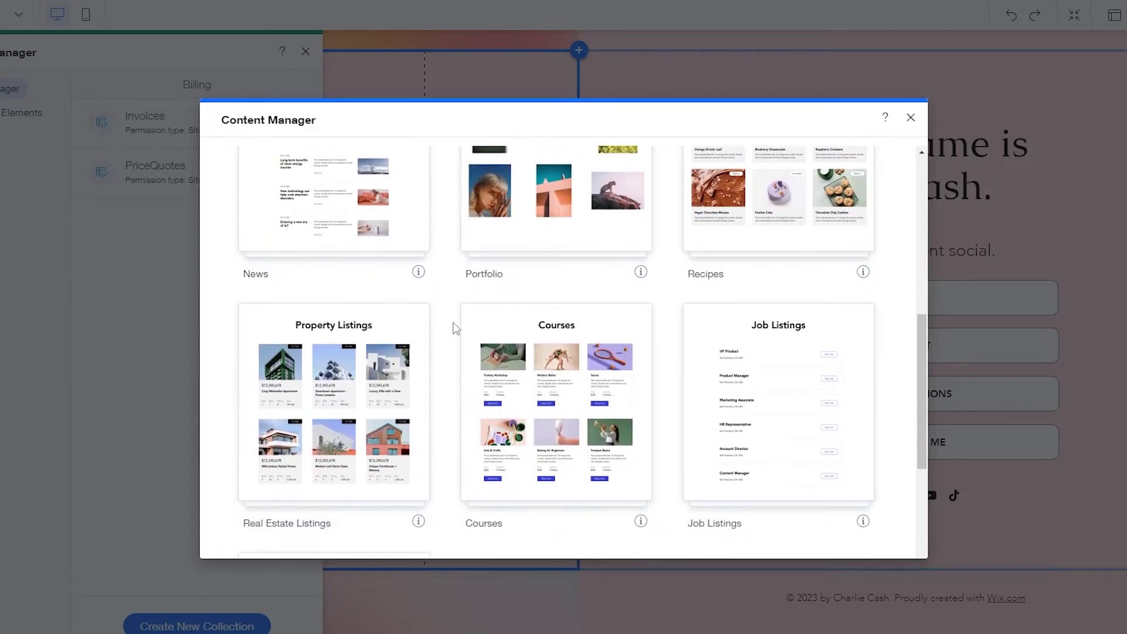
pyautogui.scroll(-1, 456, 328)
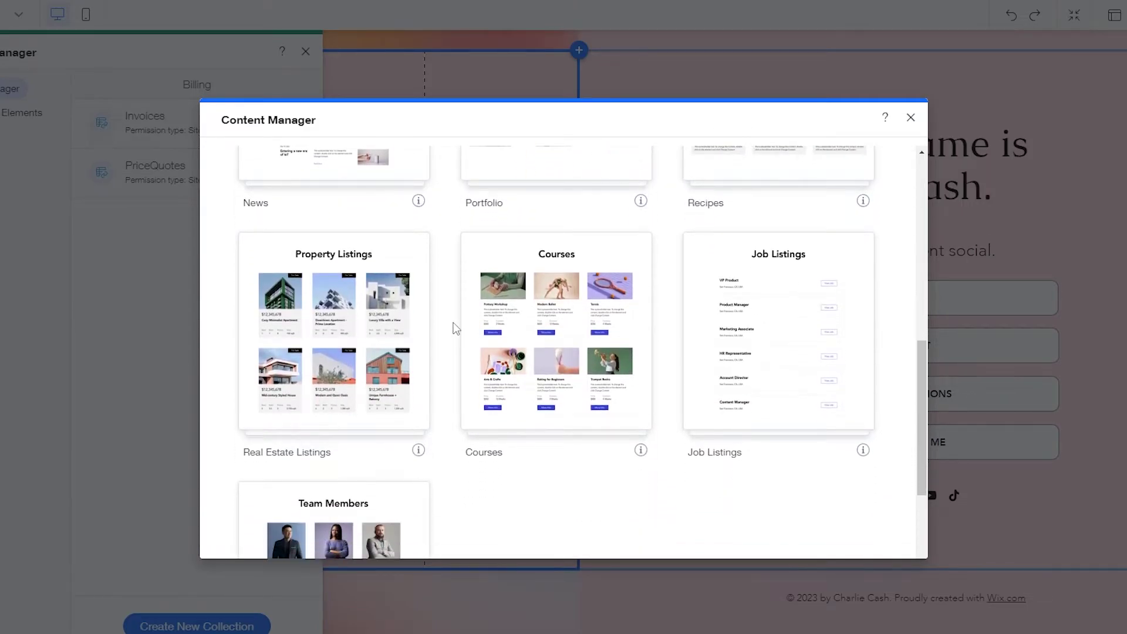
pyautogui.scroll(1, 455, 328)
pyautogui.scroll(-3, 455, 327)
pyautogui.scroll(7, 456, 328)
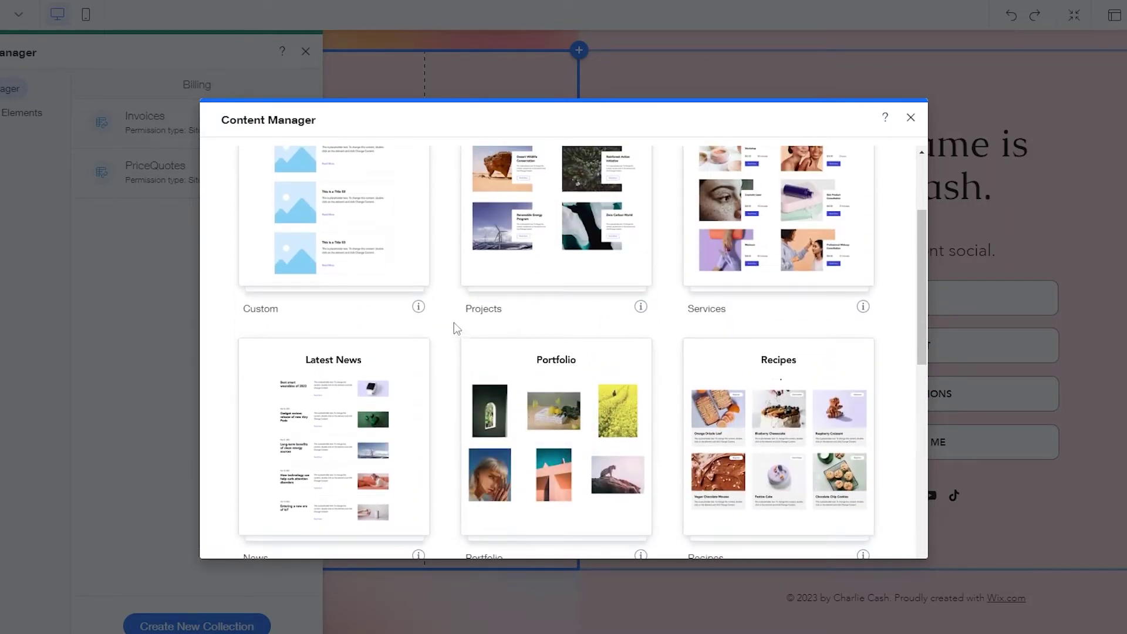
pyautogui.scroll(2, 454, 323)
pyautogui.scroll(-2, 453, 323)
pyautogui.scroll(-1, 456, 326)
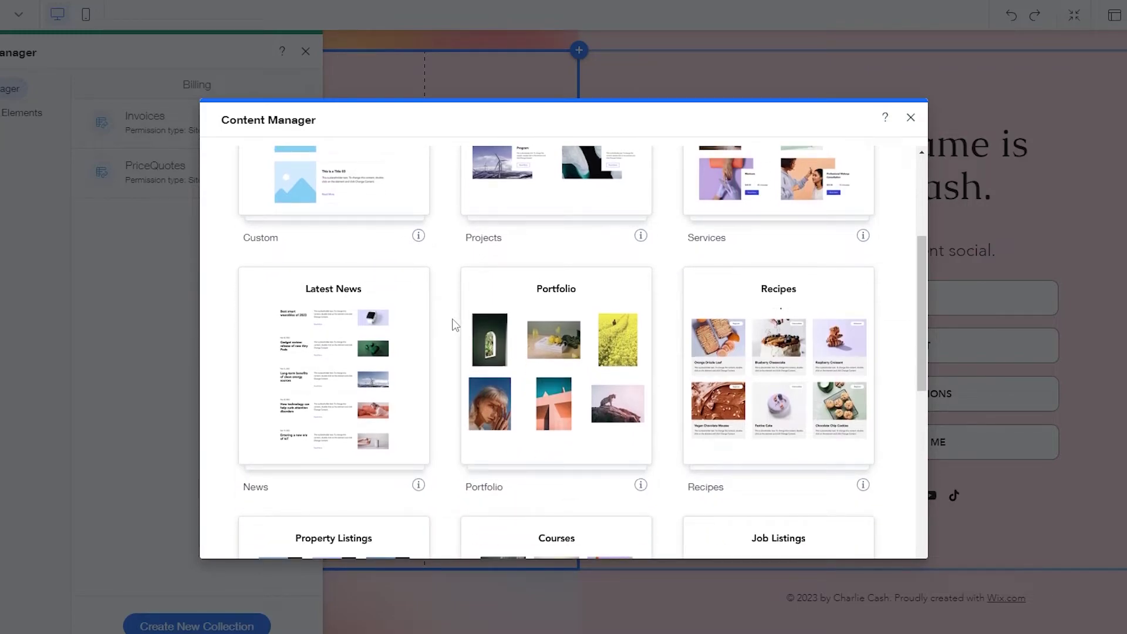
pyautogui.moveTo(593, 369)
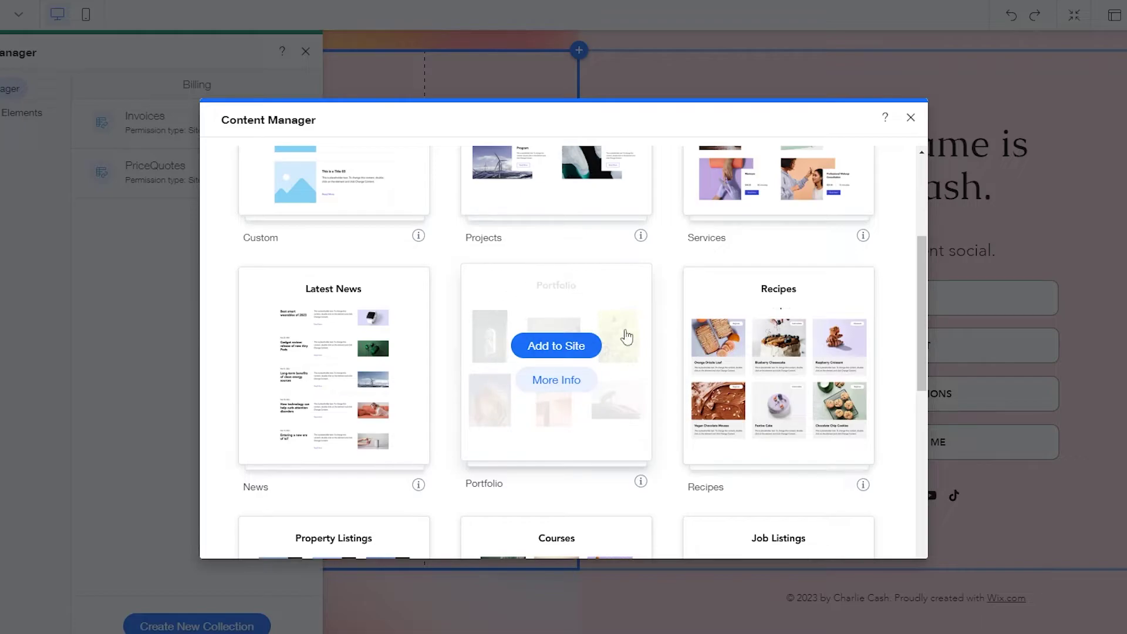
# Step: Add the Portfolio preset to the site and scroll across its six sample projects
pyautogui.click(564, 352)
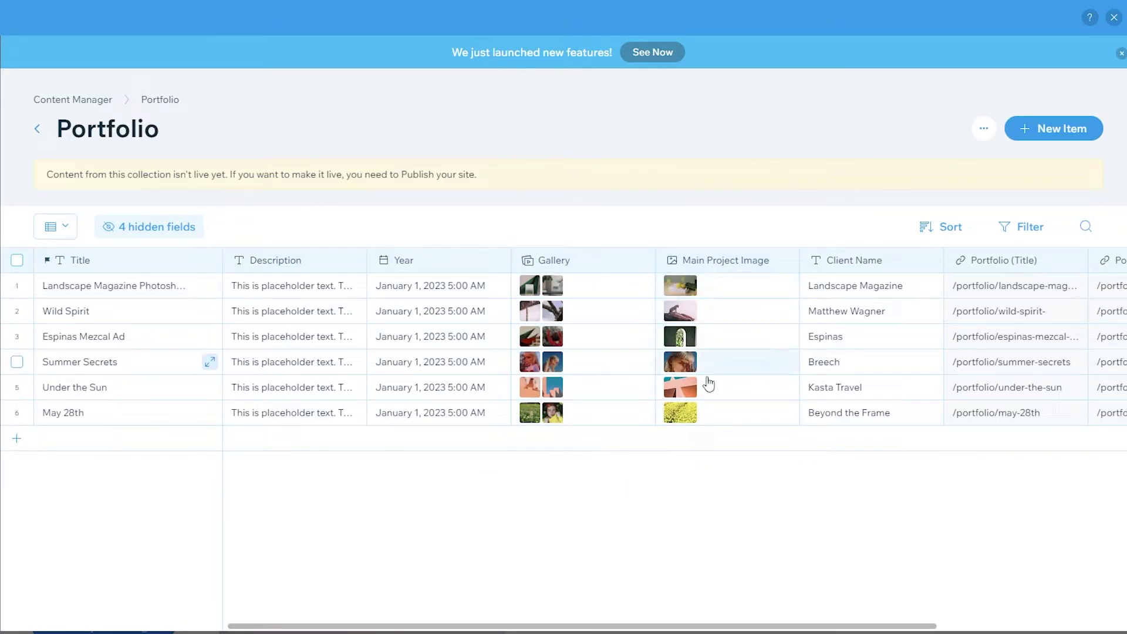
pyautogui.moveTo(532, 626); pyautogui.dragTo(863, 618)
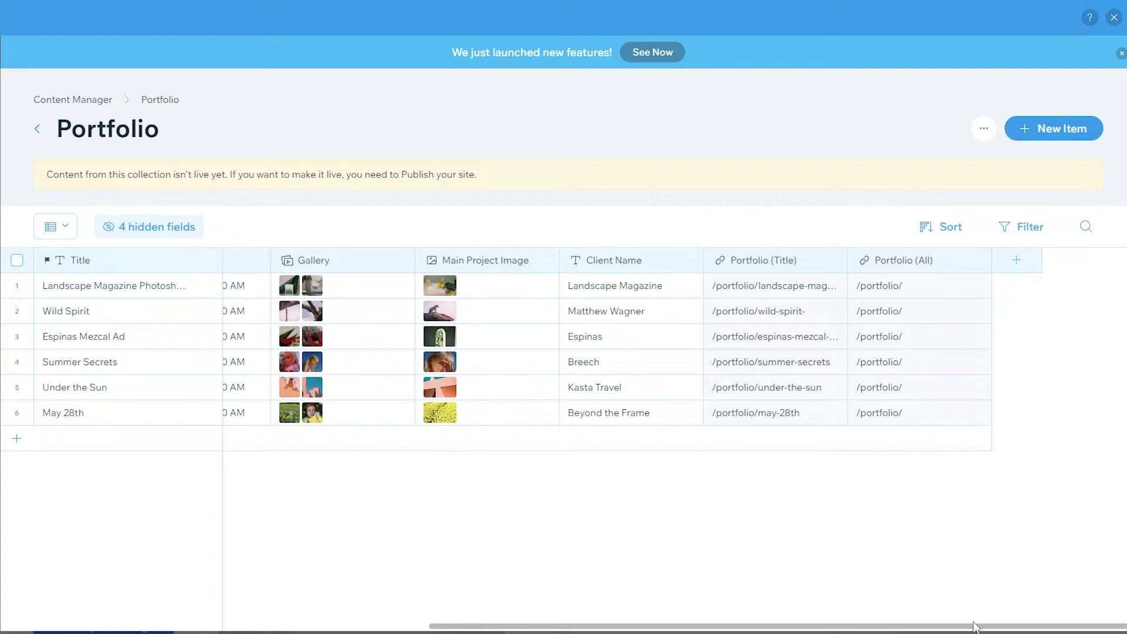
pyautogui.moveTo(970, 628); pyautogui.dragTo(734, 618)
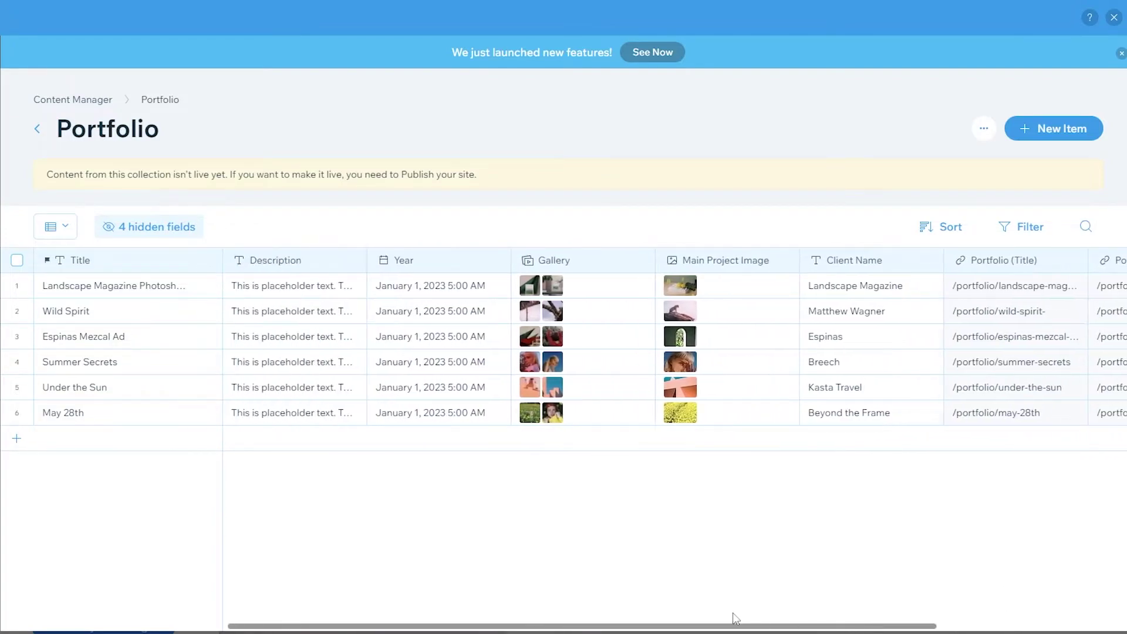
# Step: Bring up the list of hidden fields in the Portfolio table
pyautogui.click(157, 227)
pyautogui.click(158, 533)
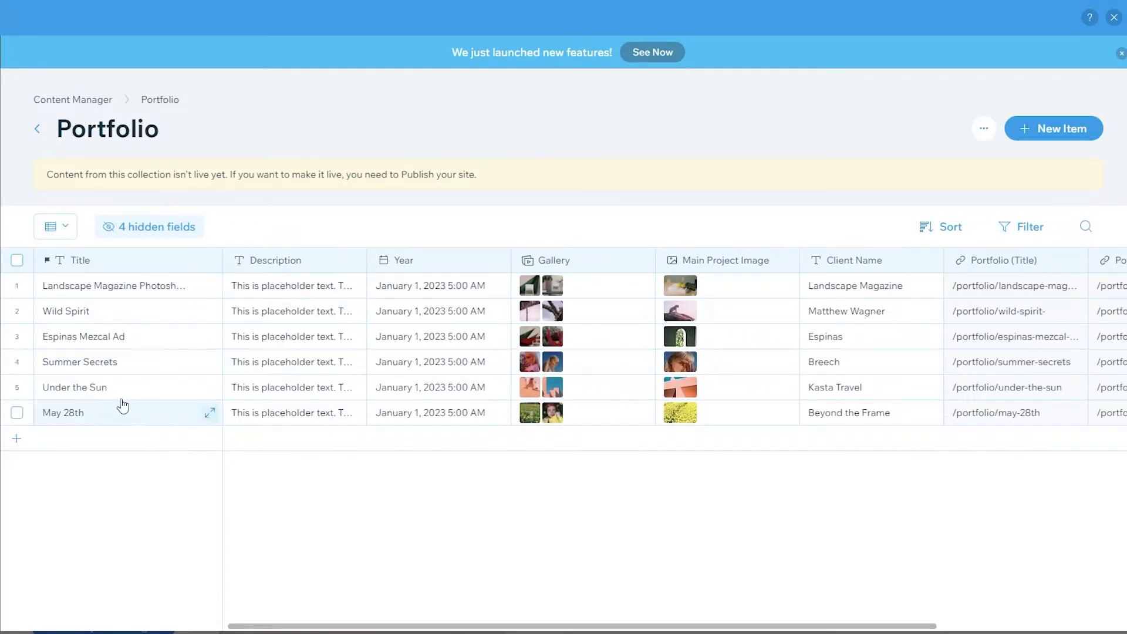
pyautogui.click(165, 227)
# Step: Review the 4 hidden field toggles, then add a blank seventh item below the projects
pyautogui.scroll(-3, 171, 282)
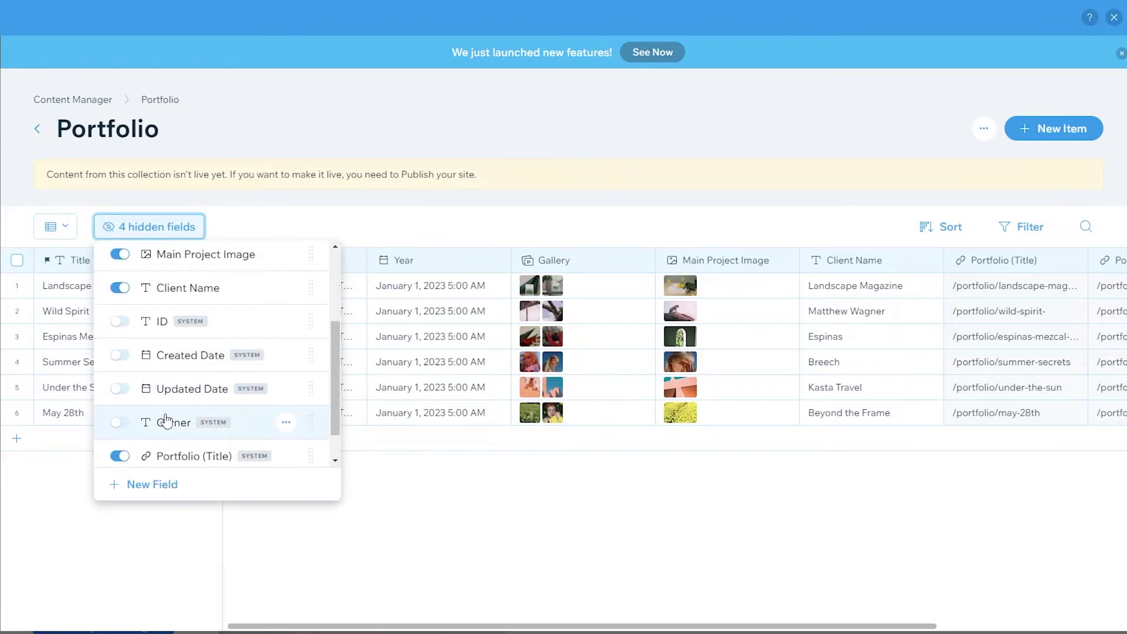
pyautogui.scroll(-1, 177, 347)
pyautogui.scroll(2, 175, 440)
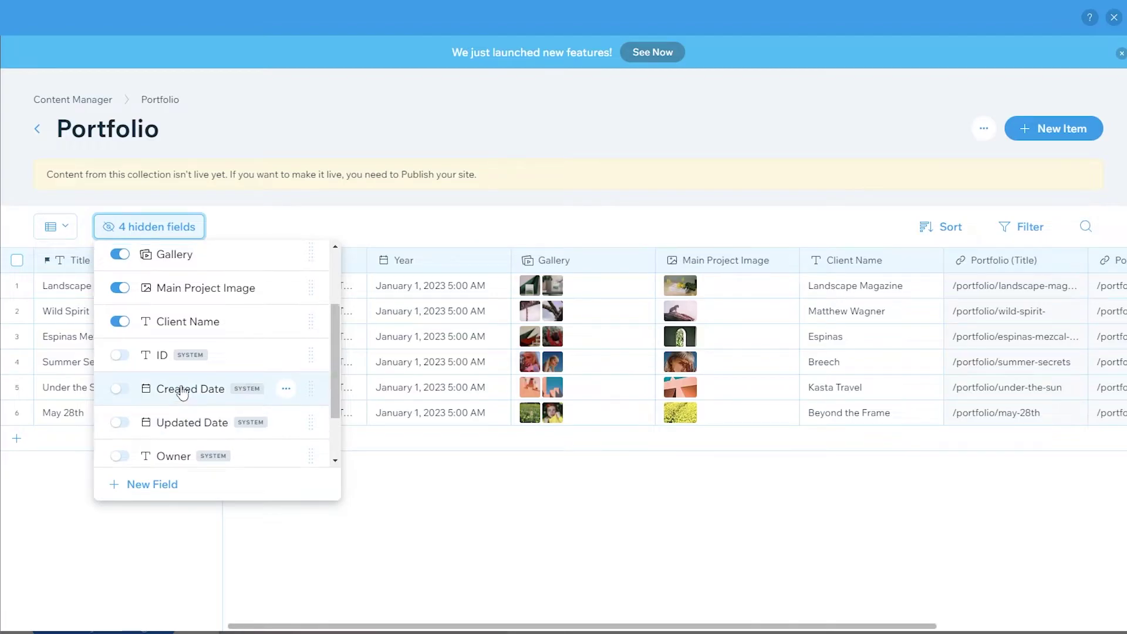
pyautogui.scroll(2, 178, 405)
pyautogui.scroll(1, 176, 382)
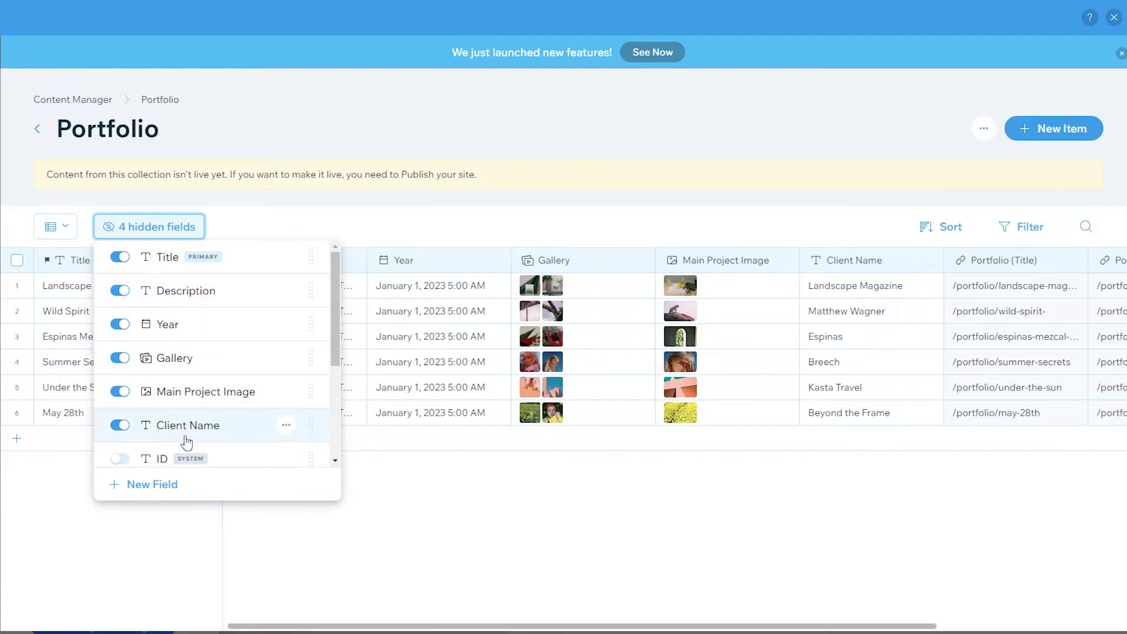
pyautogui.scroll(-2, 186, 382)
pyautogui.scroll(-3, 240, 393)
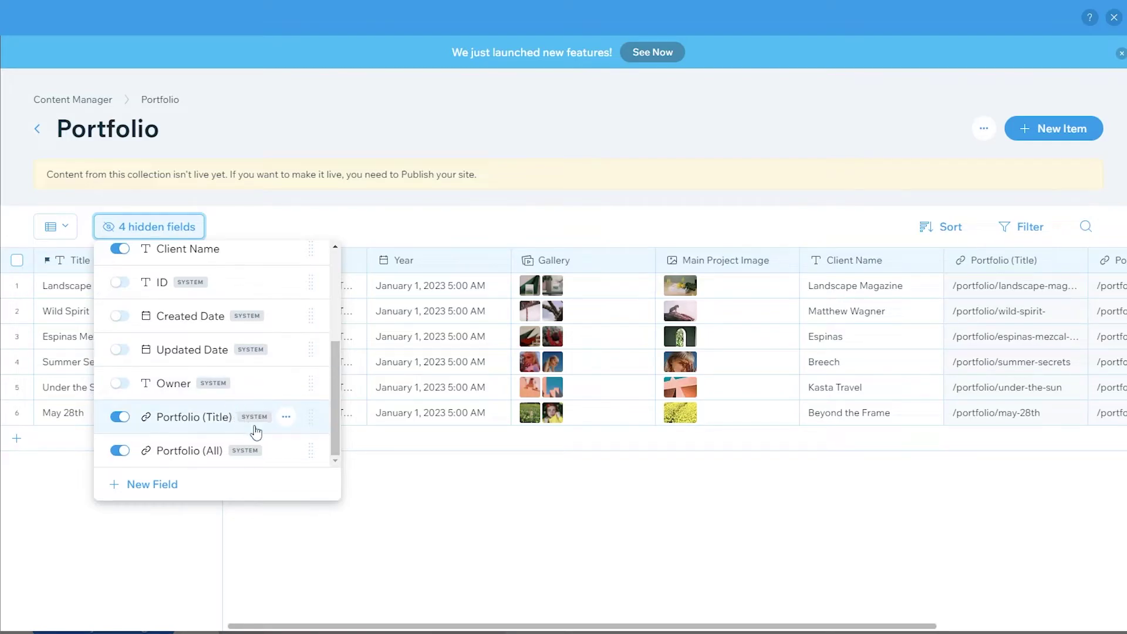
pyautogui.click(464, 571)
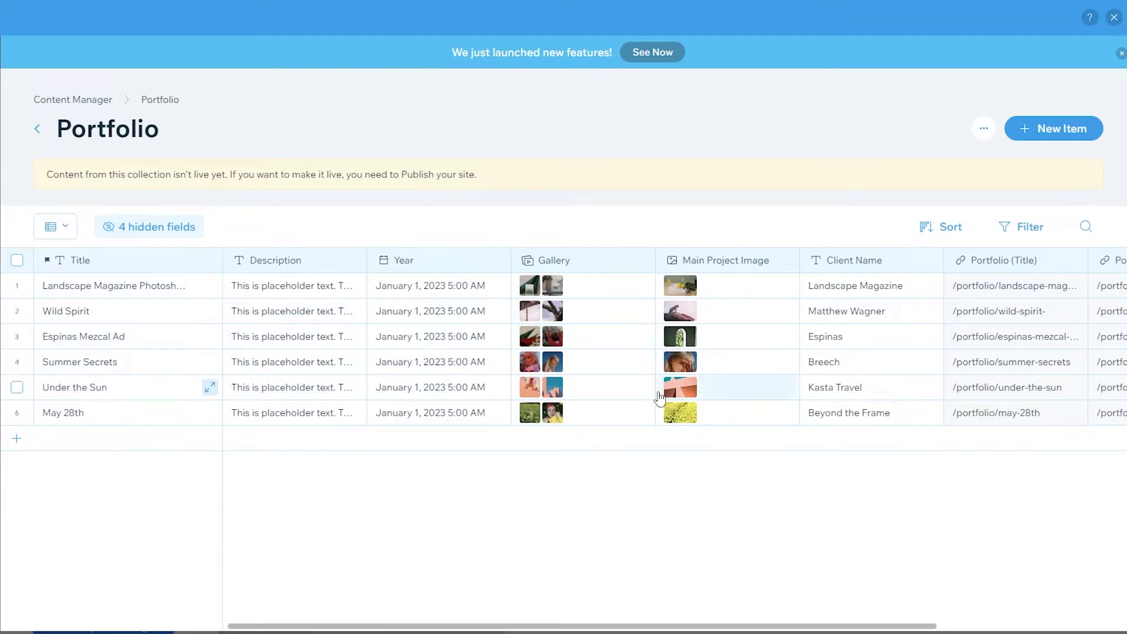
pyautogui.click(21, 441)
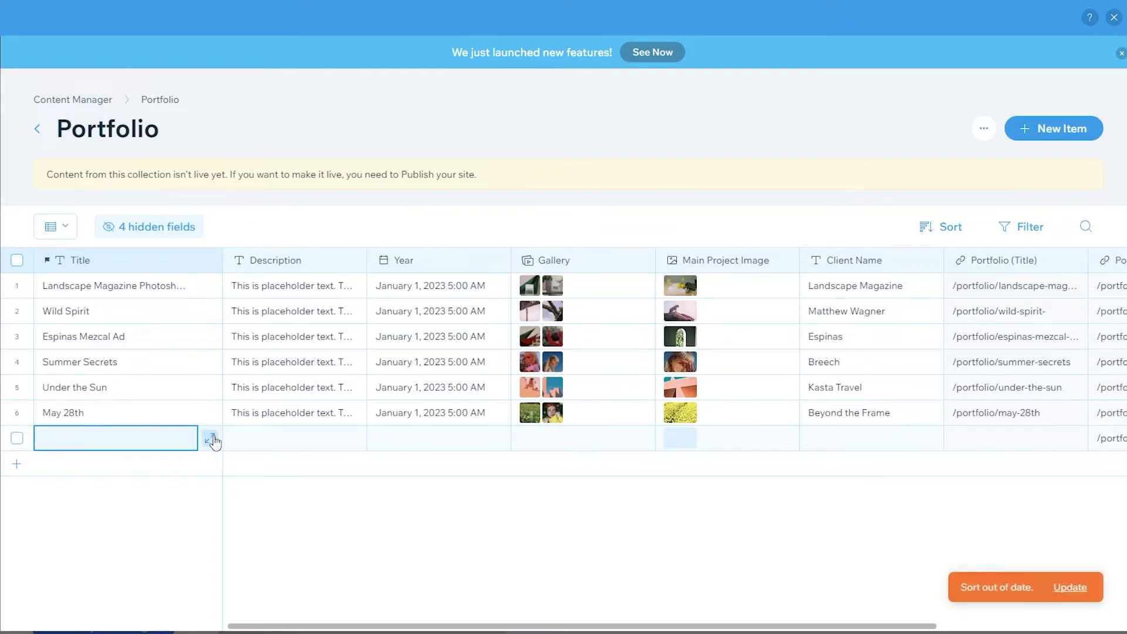
# Step: Delete the blank row 7 item, confirm, and exit the Content Manager
pyautogui.moveTo(298, 629); pyautogui.dragTo(295, 566)
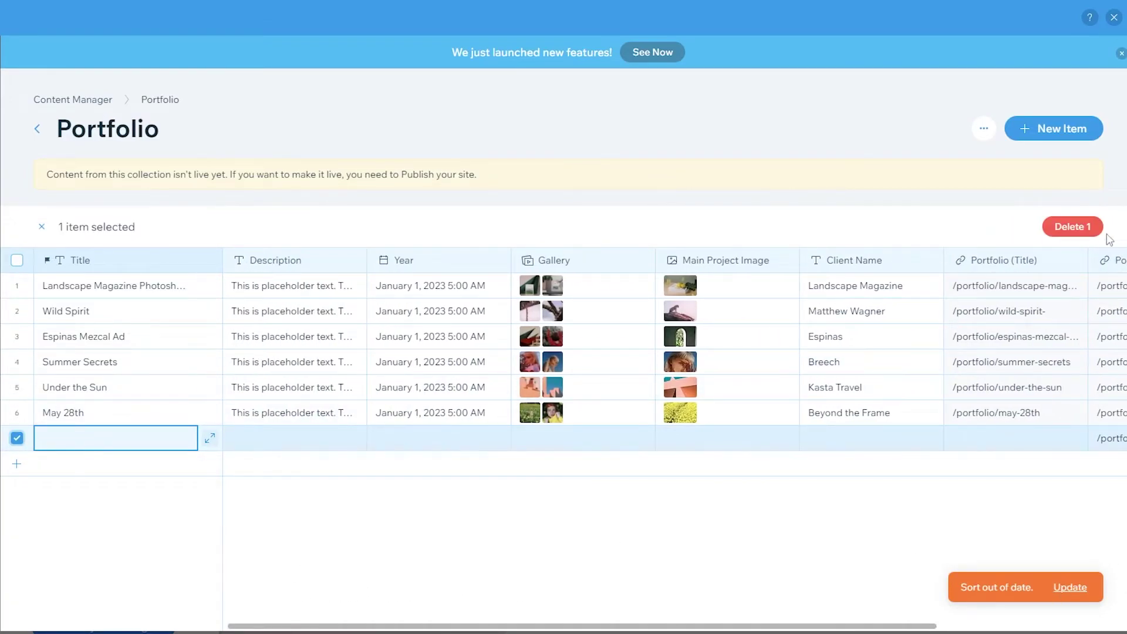
pyautogui.click(1072, 227)
pyautogui.click(641, 355)
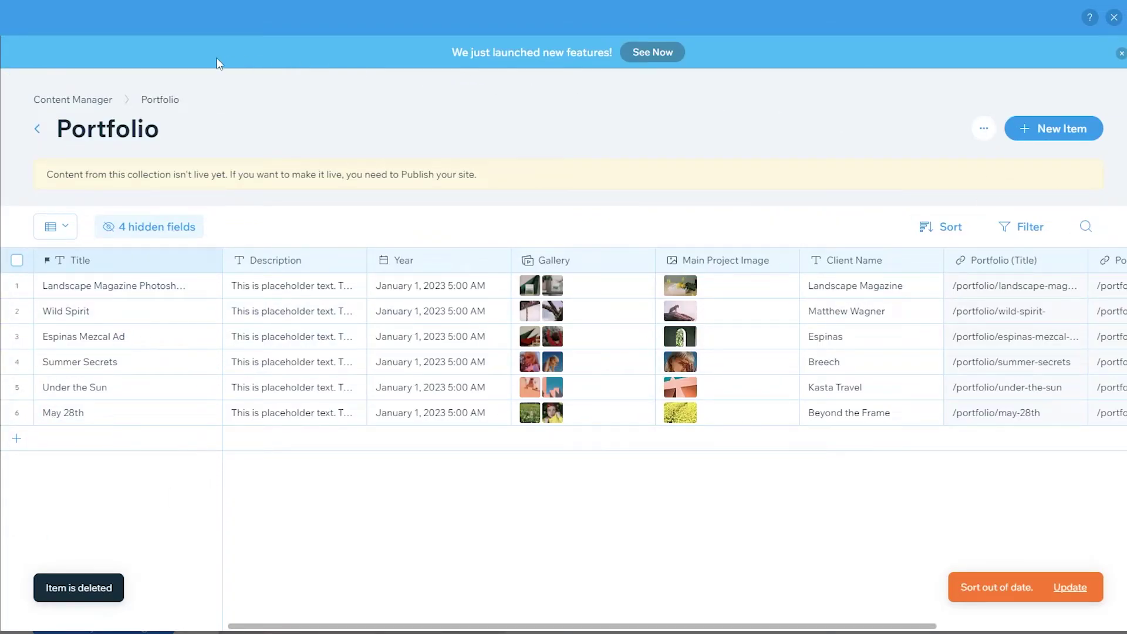
pyautogui.click(1113, 18)
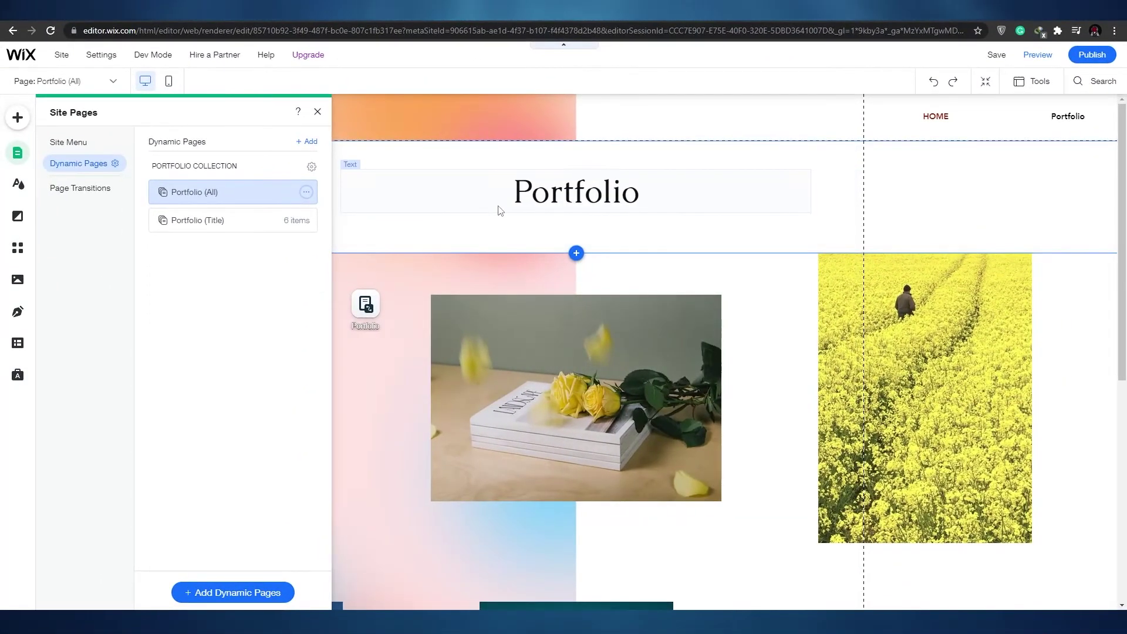
# Step: Look over the Portfolio (All) page, briefly showing and hiding the Add Elements panel
pyautogui.scroll(-6, 688, 292)
pyautogui.scroll(-1, 627, 416)
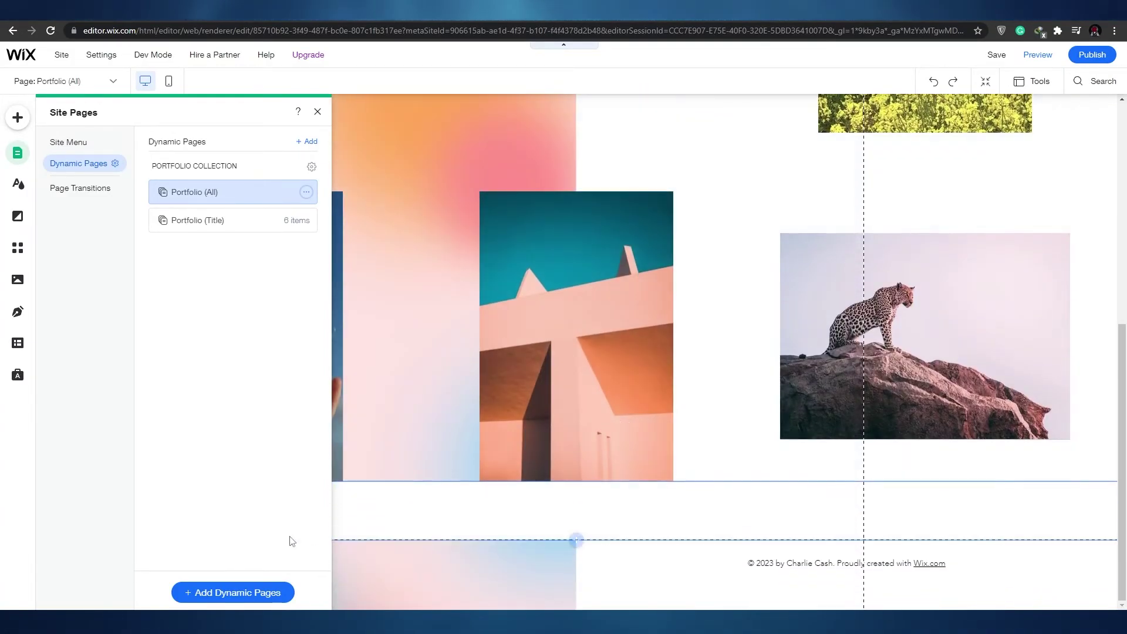
pyautogui.click(18, 117)
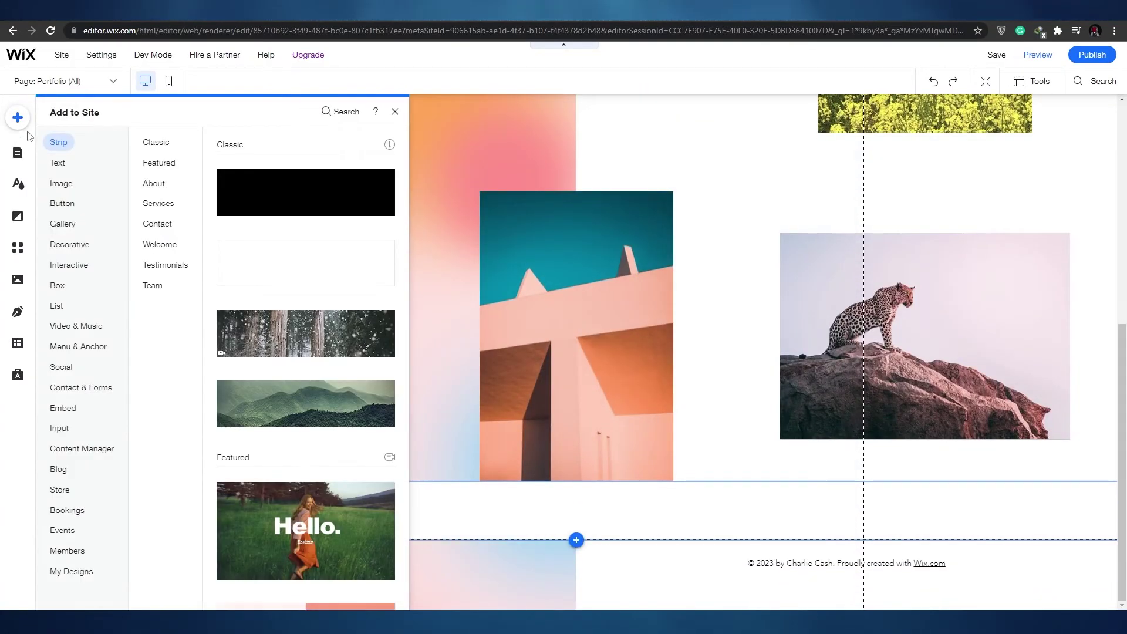
pyautogui.click(25, 120)
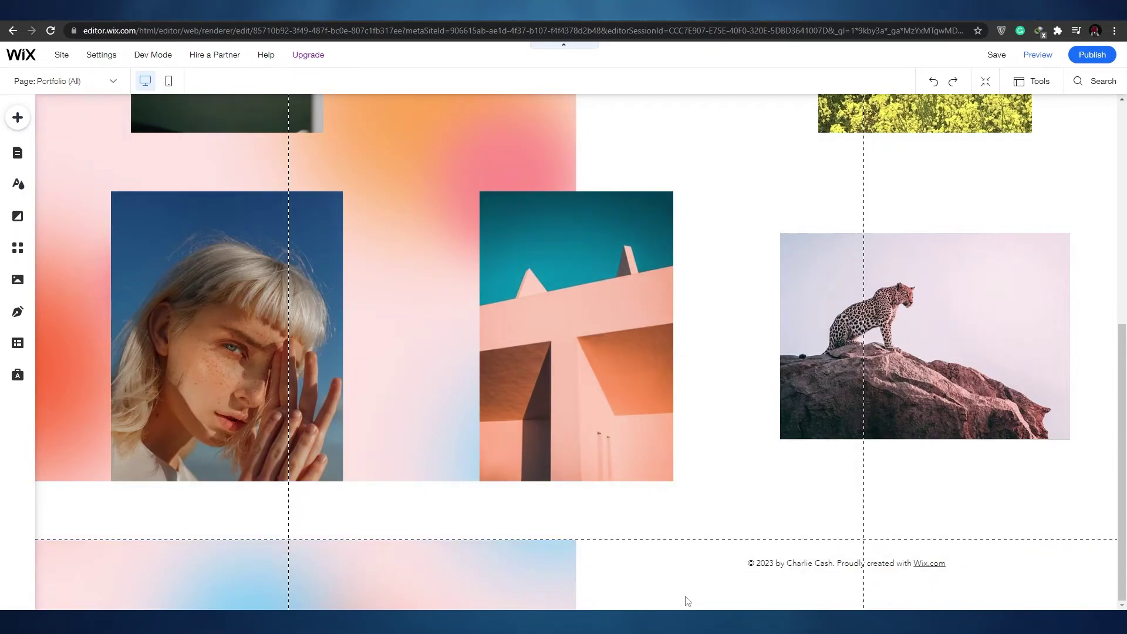
pyautogui.scroll(3, 681, 593)
pyautogui.scroll(4, 554, 511)
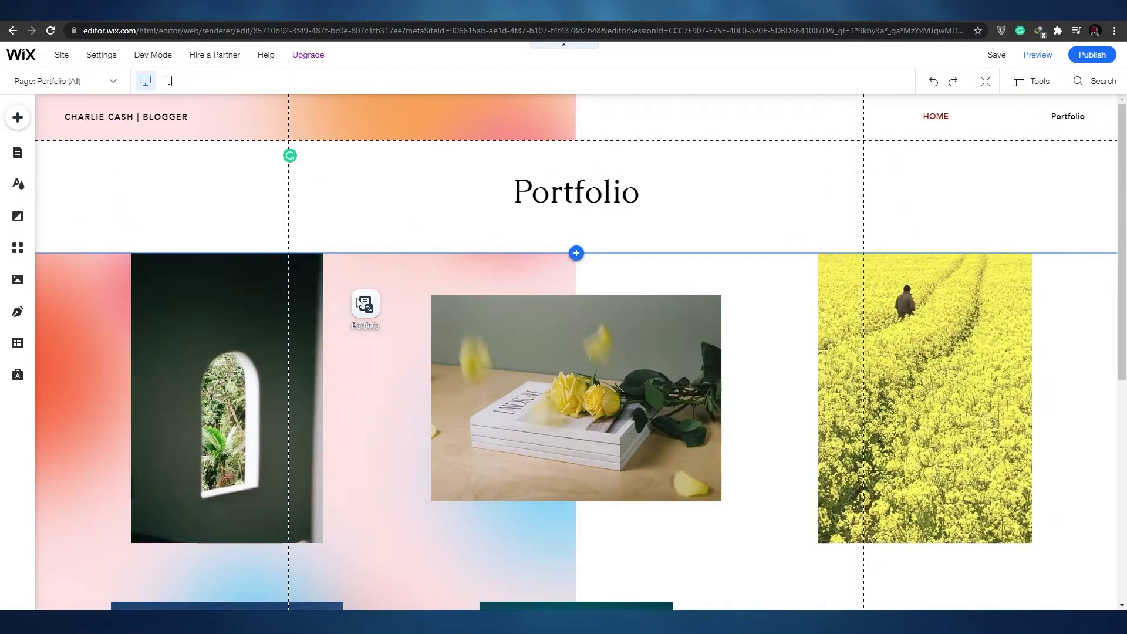
pyautogui.scroll(-4, 425, 245)
pyautogui.scroll(-3, 587, 411)
pyautogui.scroll(3, 774, 464)
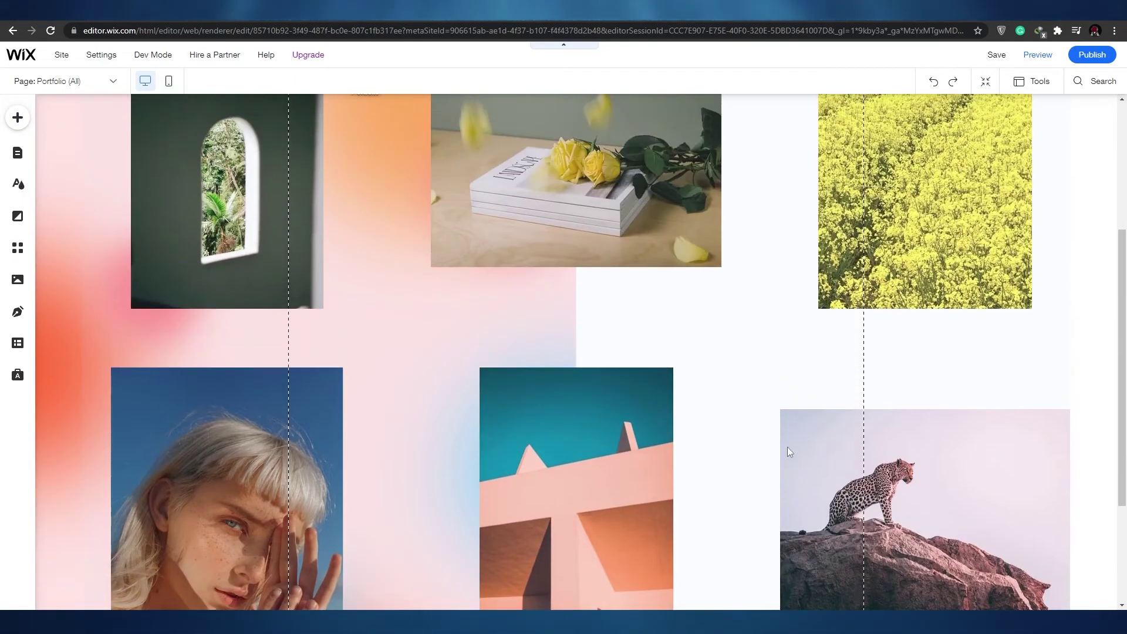
pyautogui.scroll(-1, 939, 411)
pyautogui.scroll(5, 1014, 393)
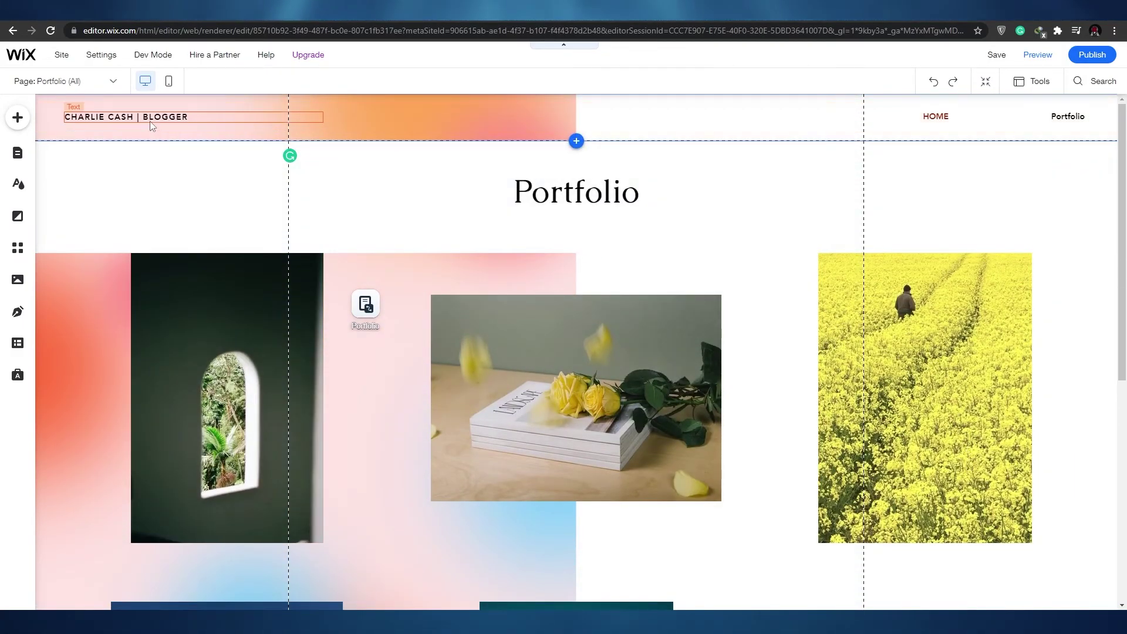
pyautogui.scroll(-6, 572, 228)
pyautogui.scroll(-1, 570, 223)
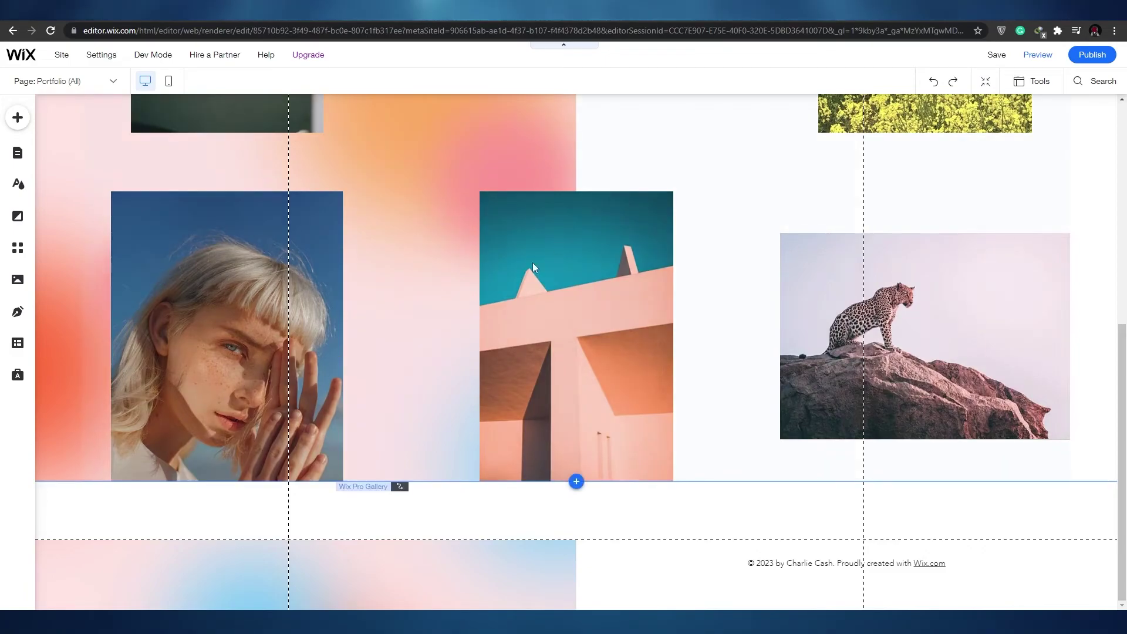
pyautogui.scroll(7, 440, 411)
# Step: Select the Portfolio dataset on the page and use Manage Content to view its items
pyautogui.click(368, 304)
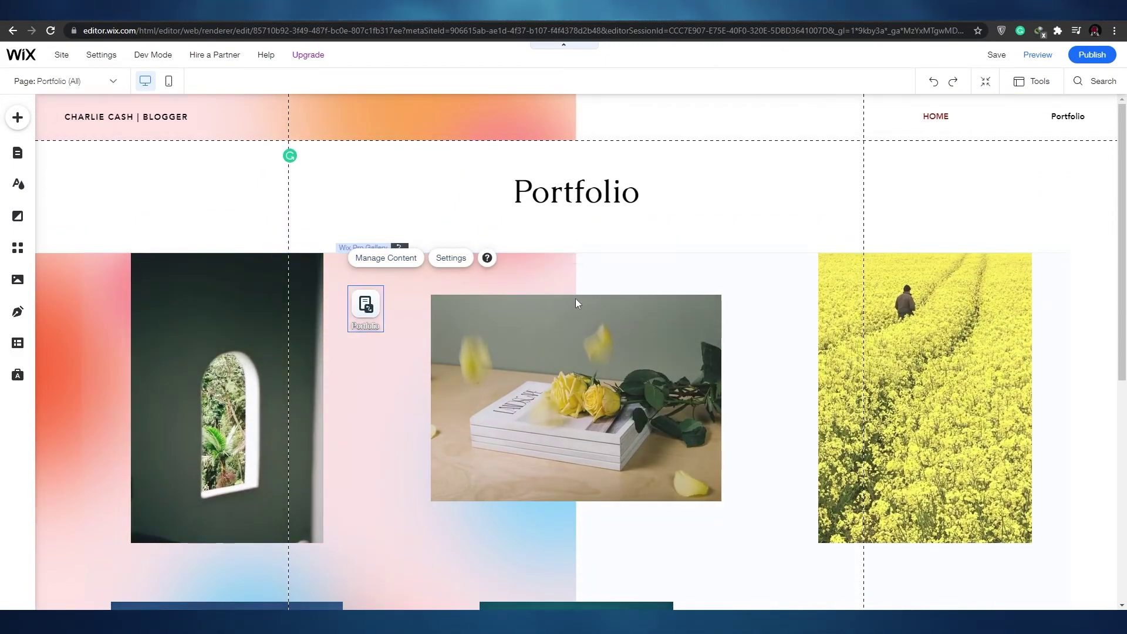
pyautogui.scroll(-1, 506, 319)
pyautogui.scroll(-2, 504, 315)
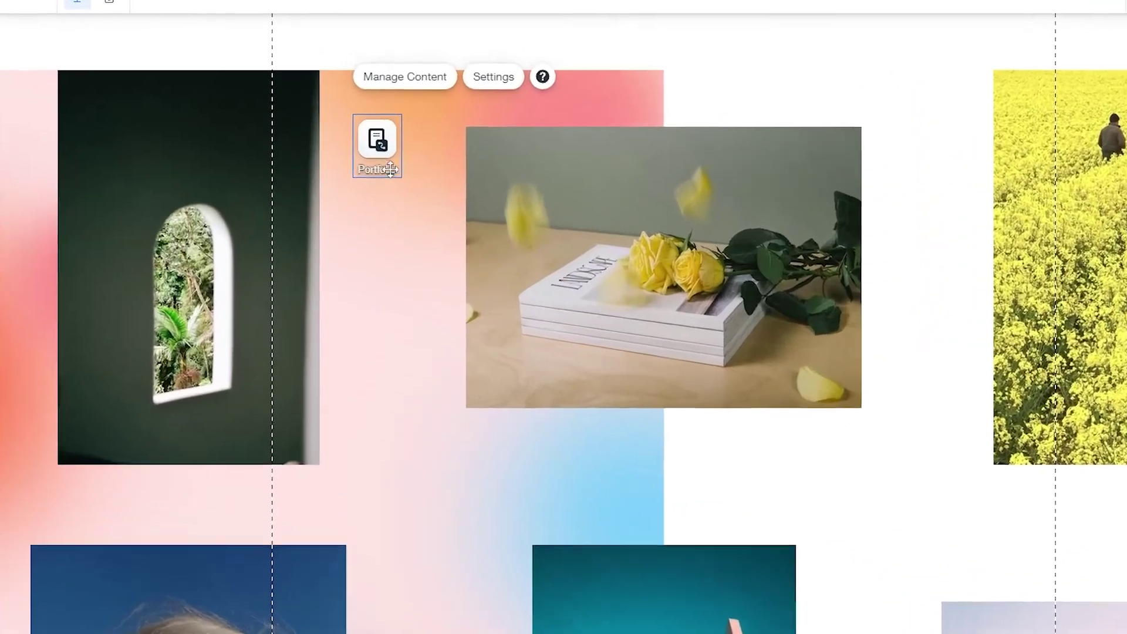
pyautogui.scroll(2, 380, 248)
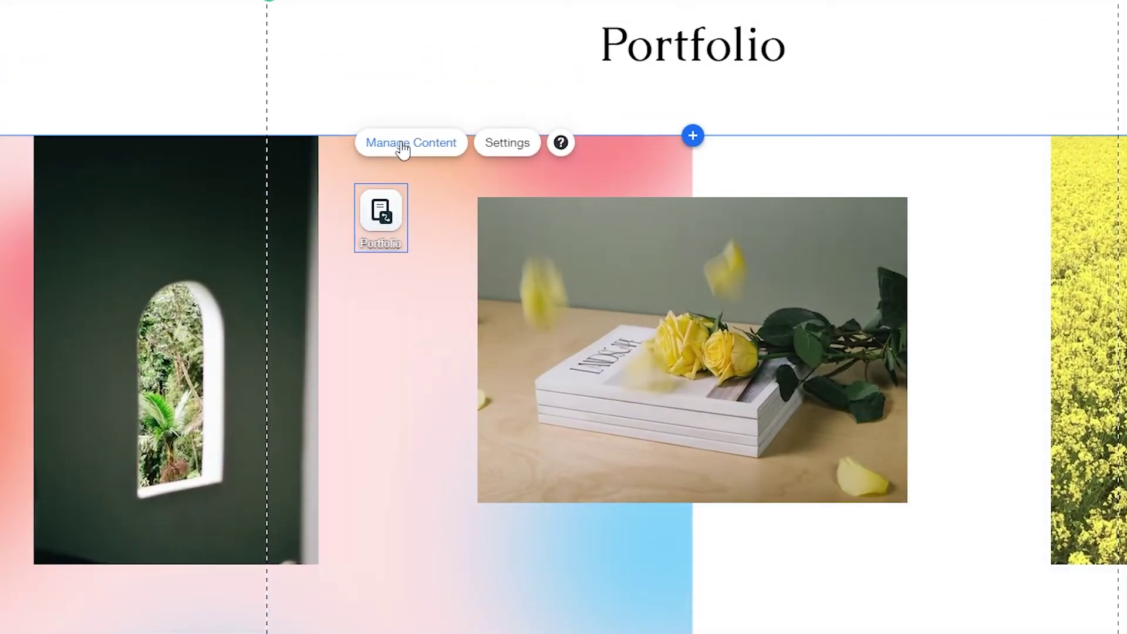
pyautogui.click(403, 149)
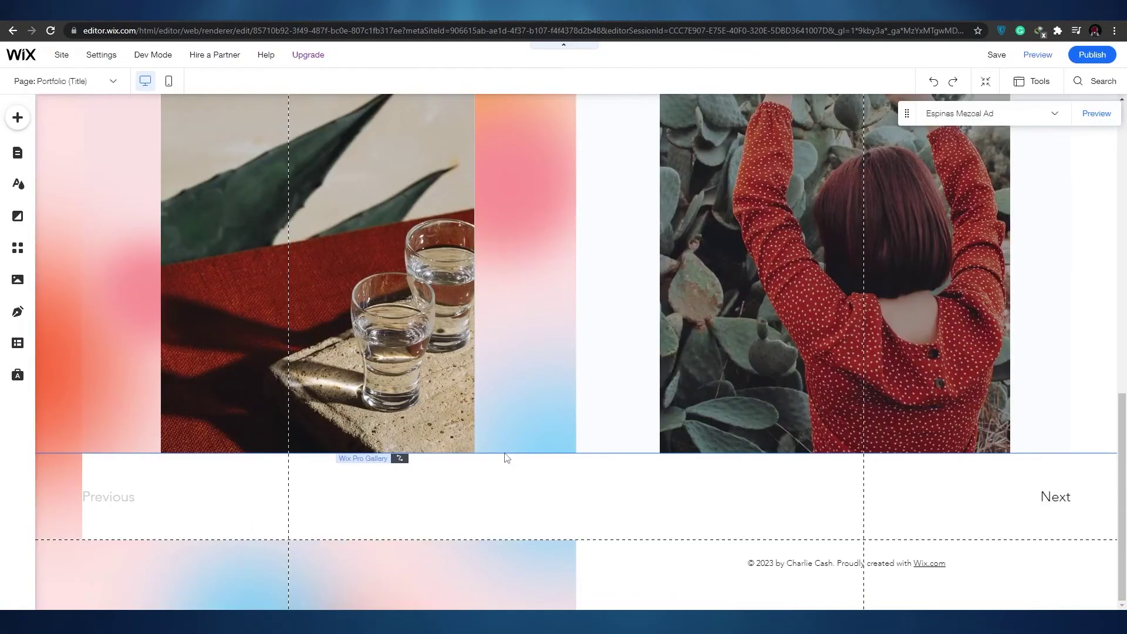
pyautogui.scroll(10, 114, 191)
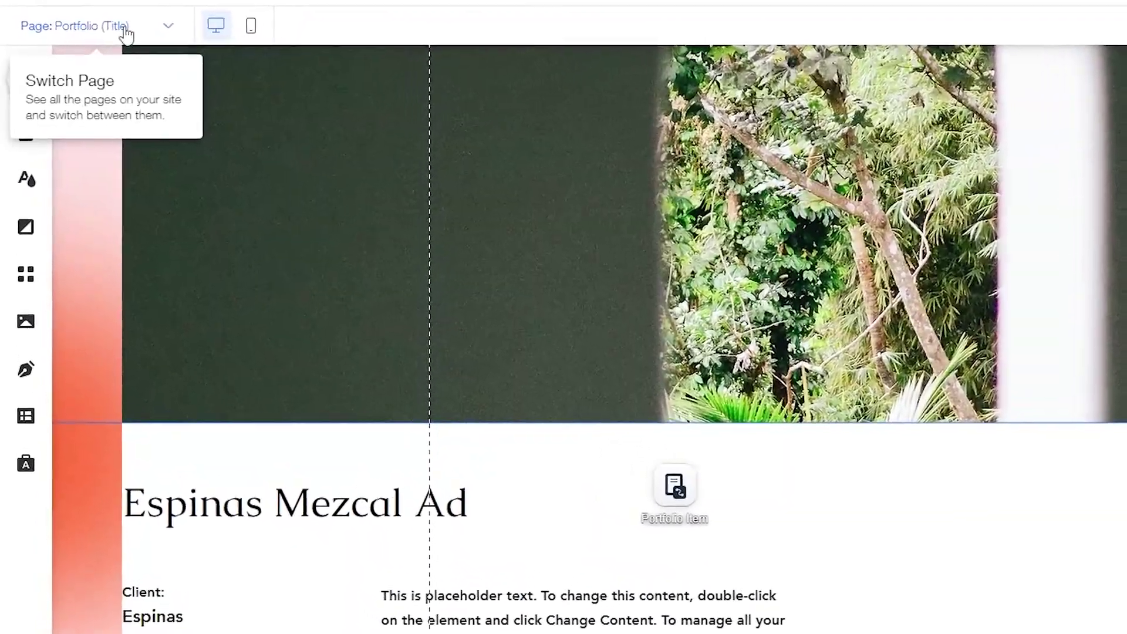
pyautogui.click(126, 34)
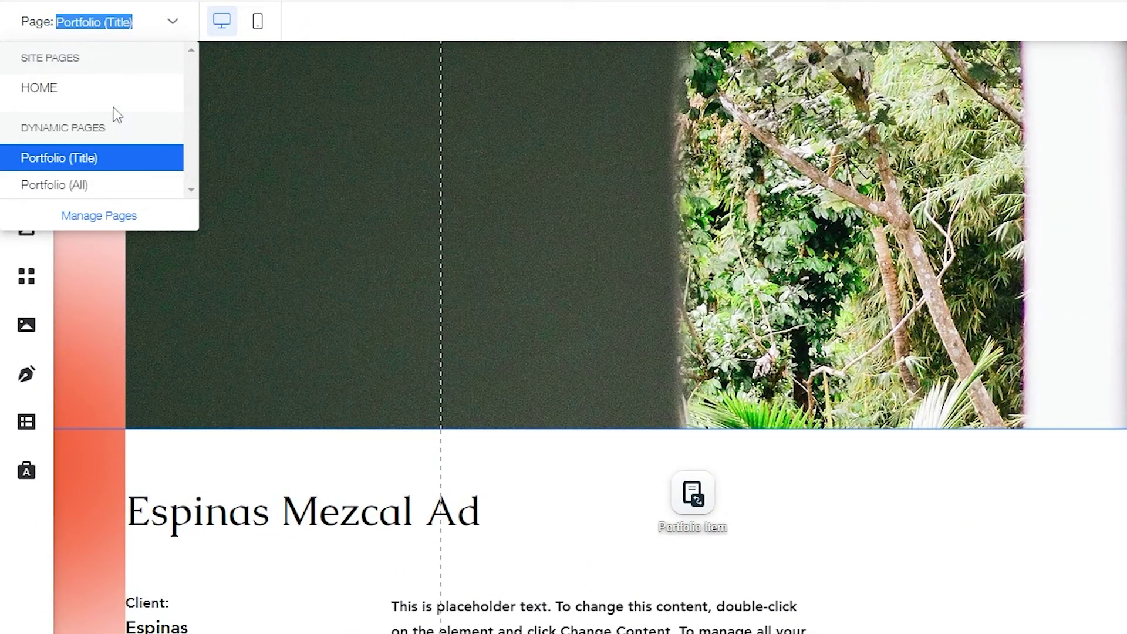
pyautogui.click(56, 90)
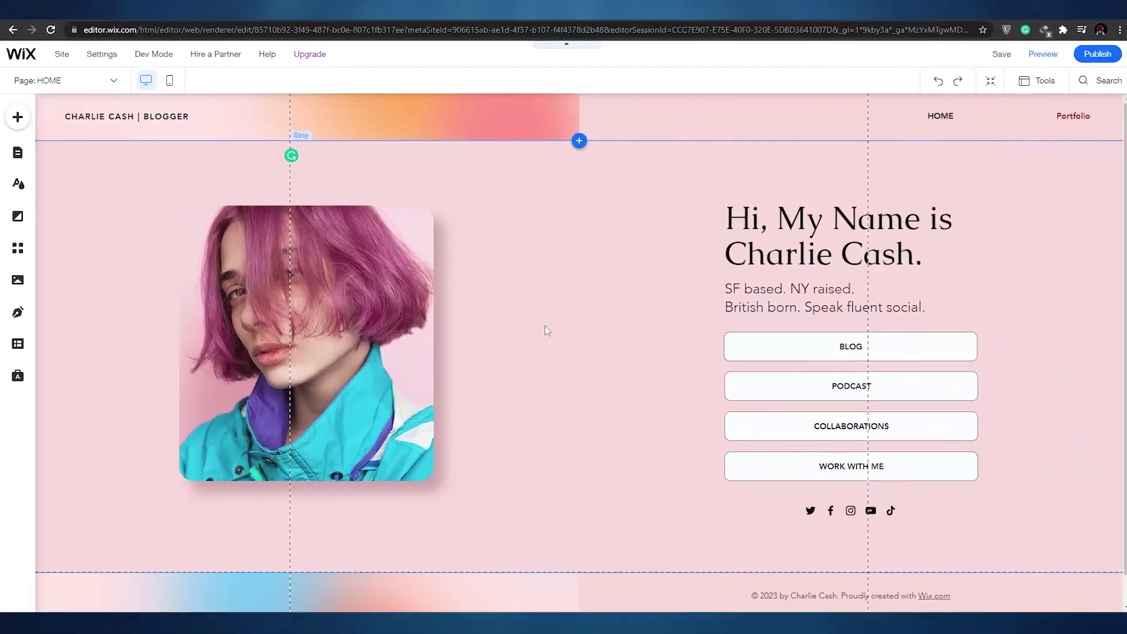
pyautogui.scroll(-1, 667, 307)
pyautogui.scroll(1, 624, 368)
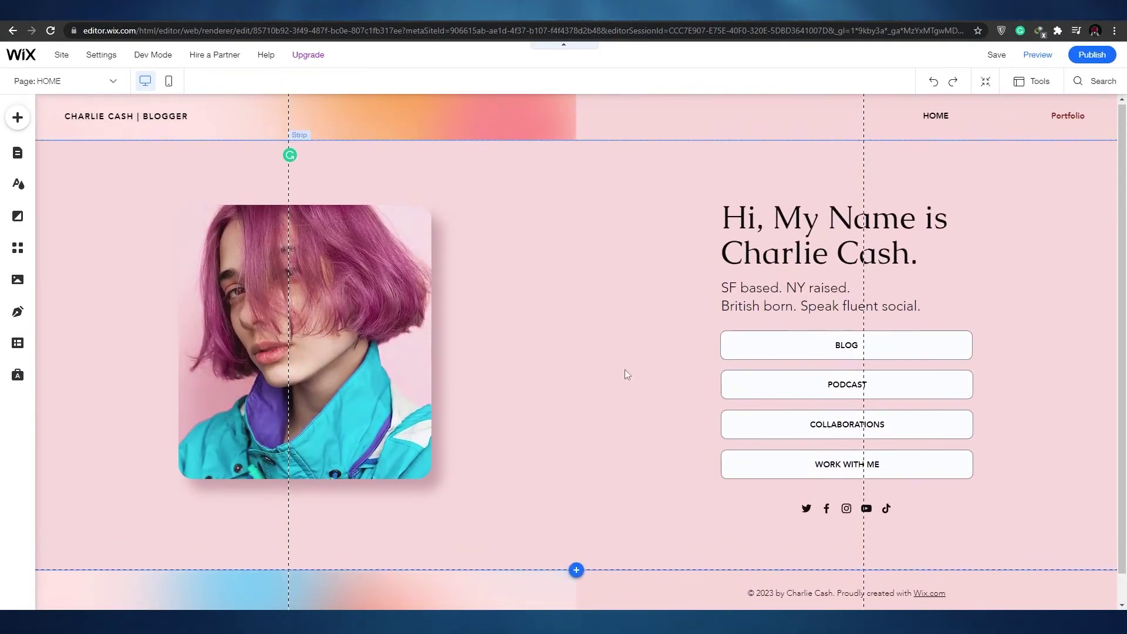
pyautogui.click(64, 81)
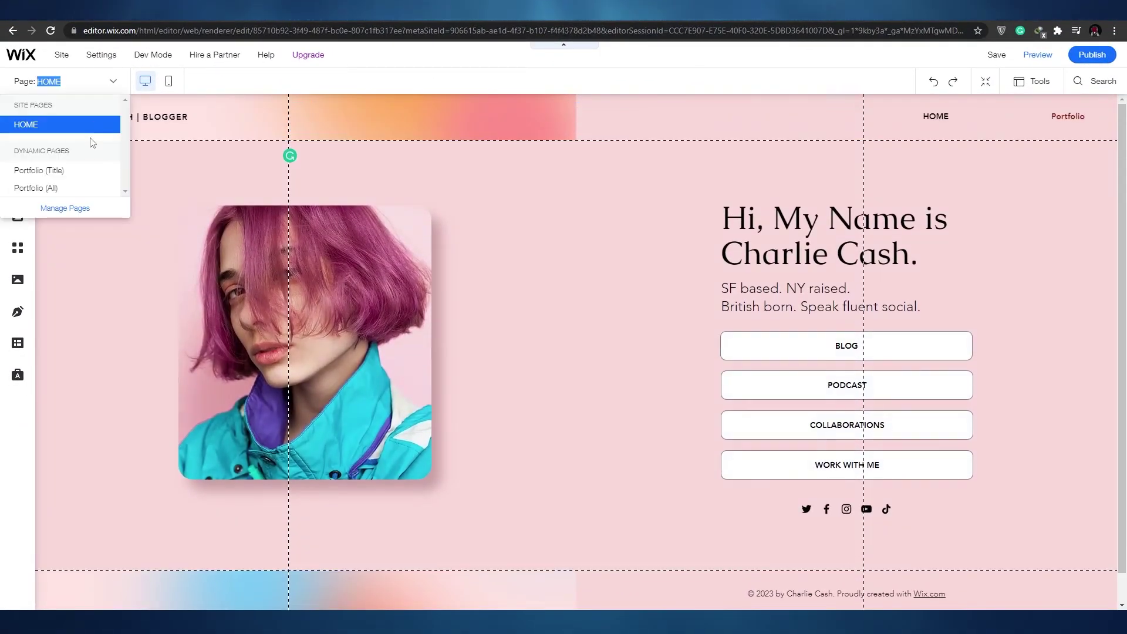
pyautogui.click(81, 170)
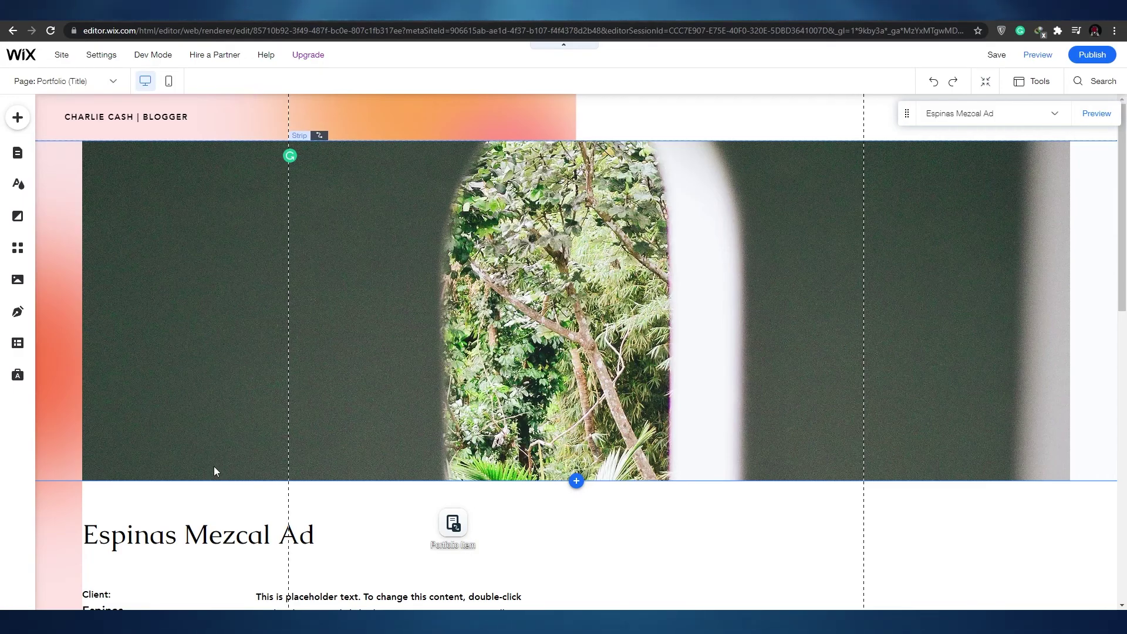
pyautogui.scroll(-4, 711, 261)
pyautogui.scroll(4, 650, 322)
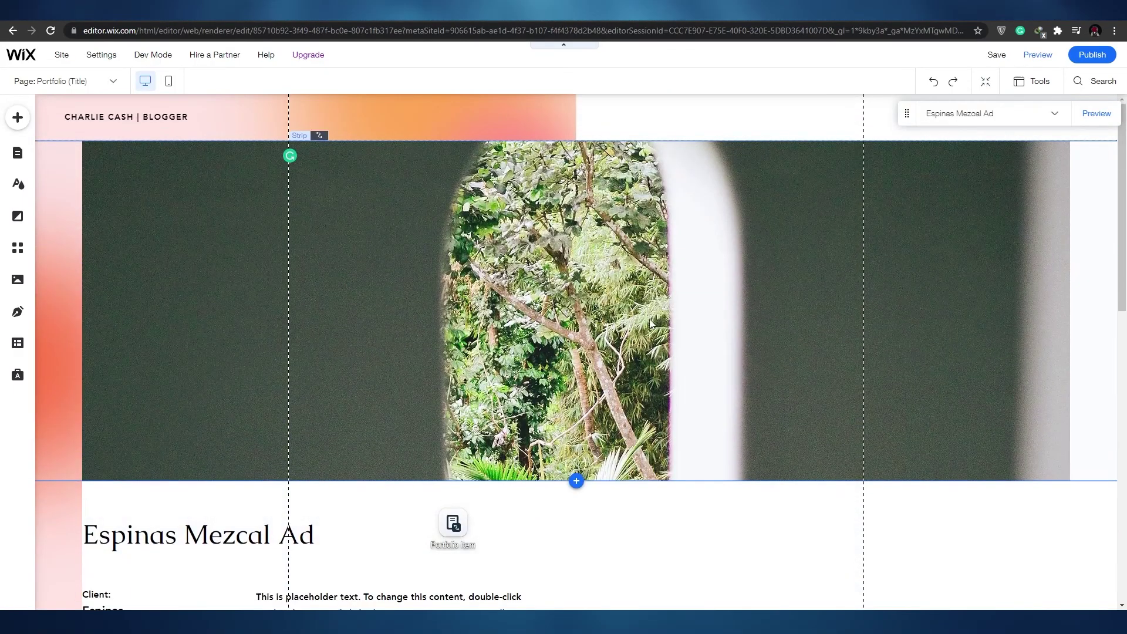